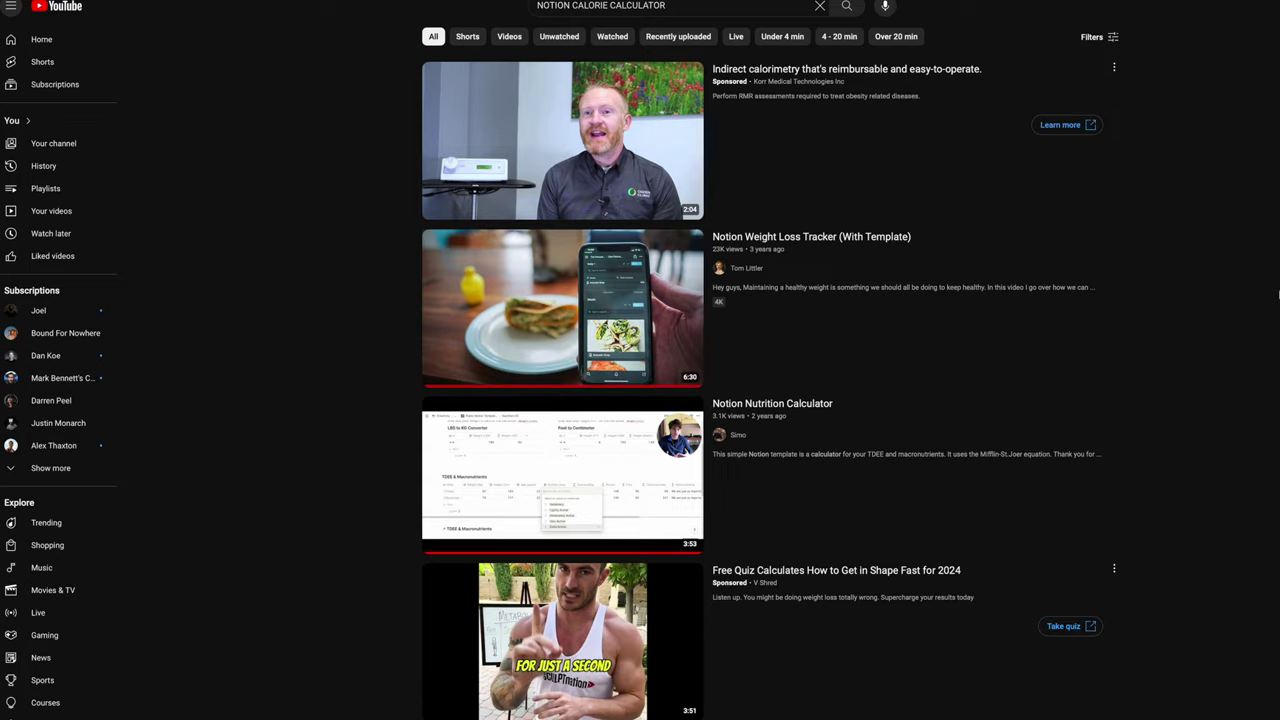
Step: Scroll down the Calorie & Macro Calculator page to its table of Maintenance, Surplus and Deficit entries
scroll(1277, 297, down, 1)
scroll(1277, 297, down, 8)
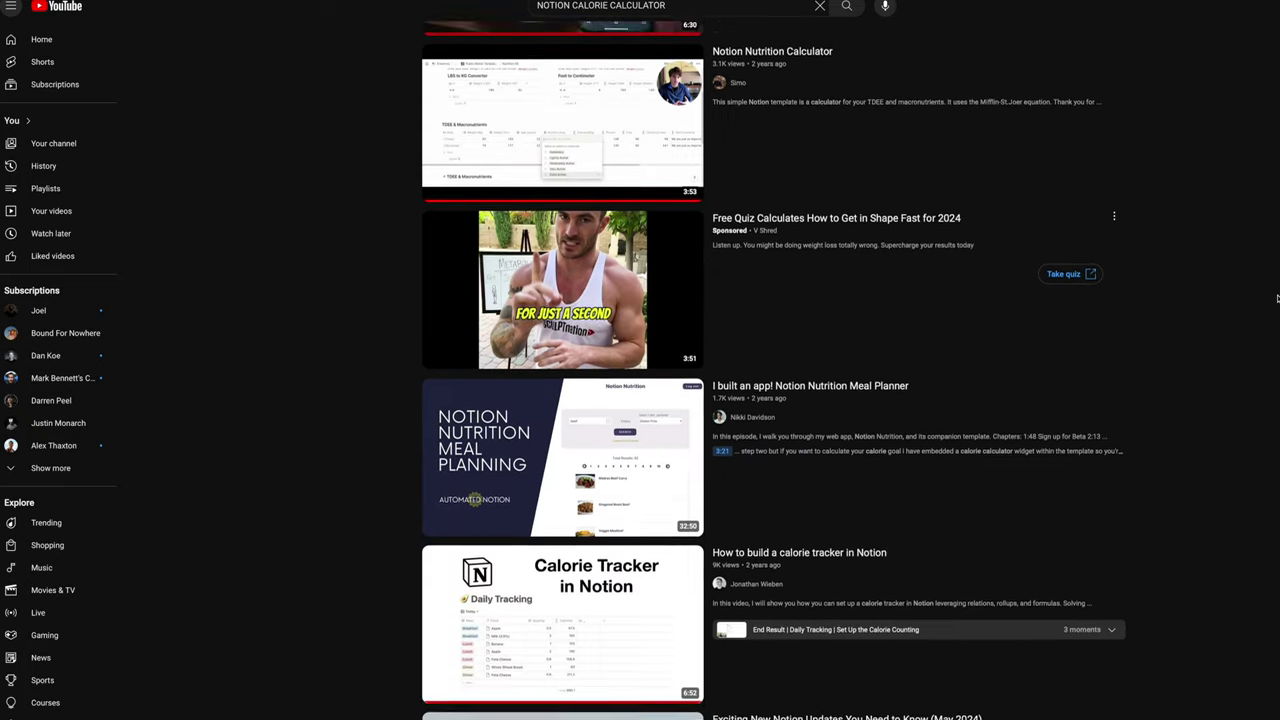
scroll(1277, 299, down, 14)
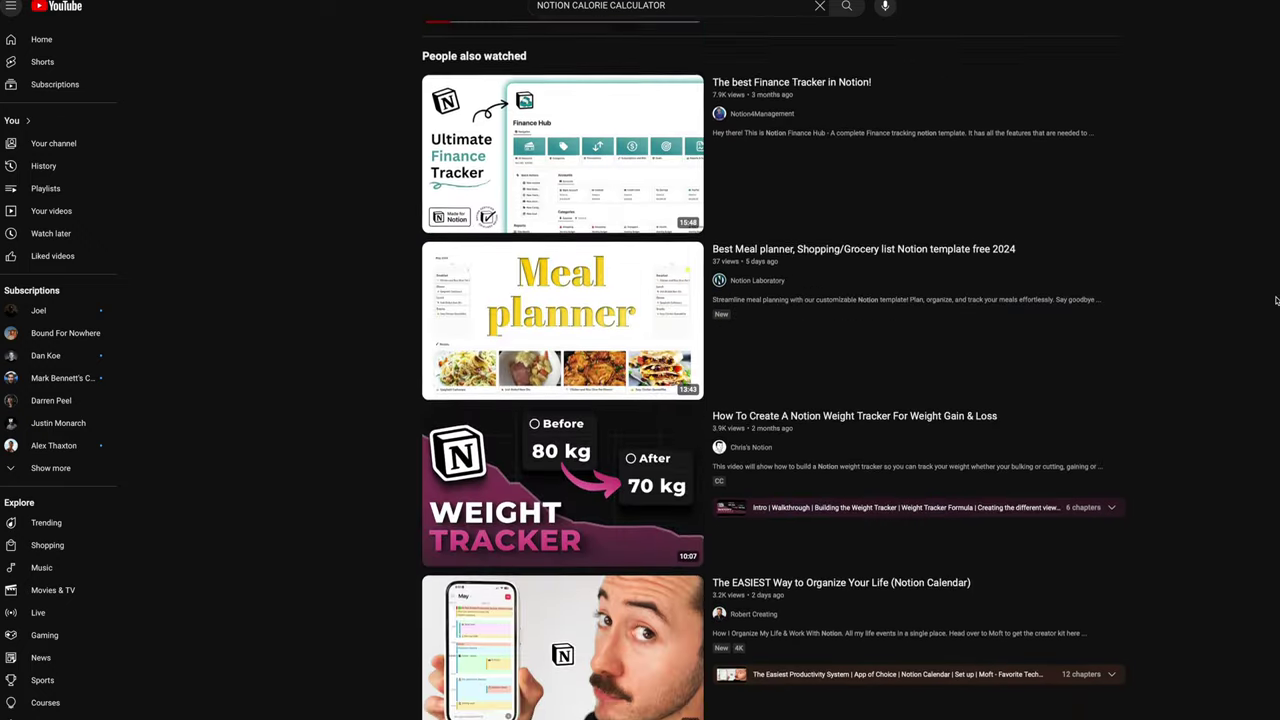
scroll(1275, 300, down, 1)
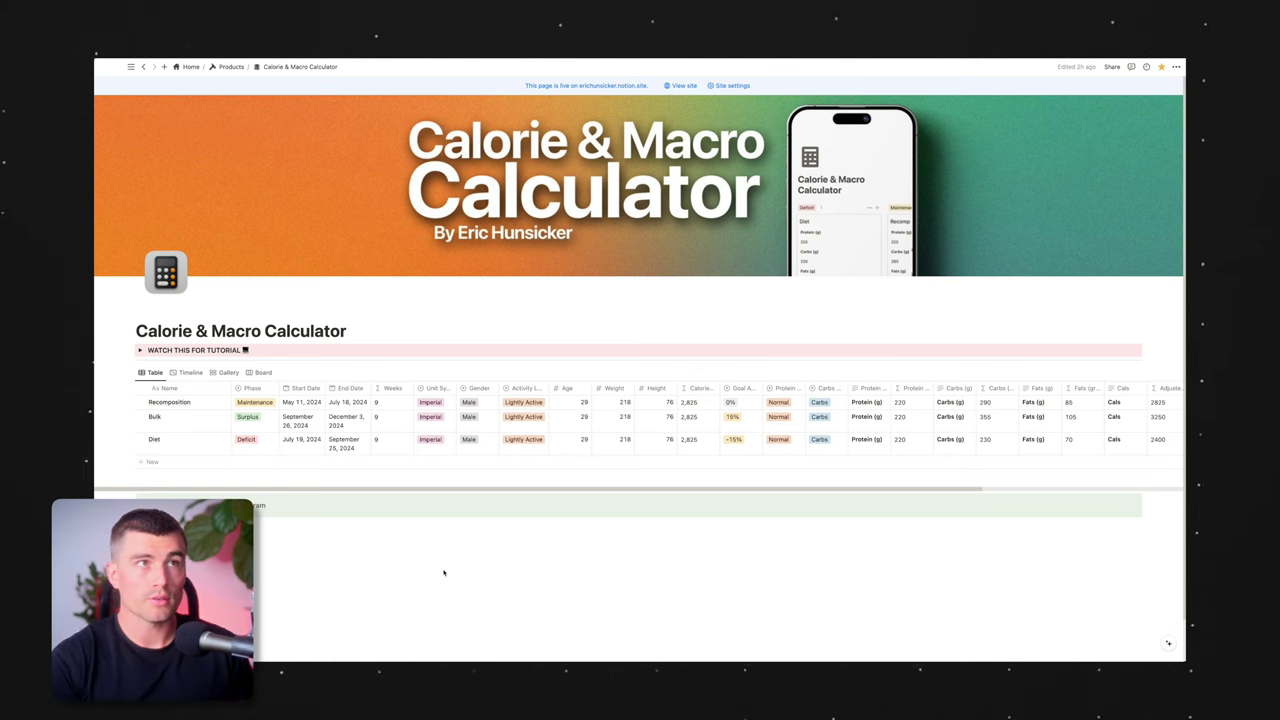
click(443, 565)
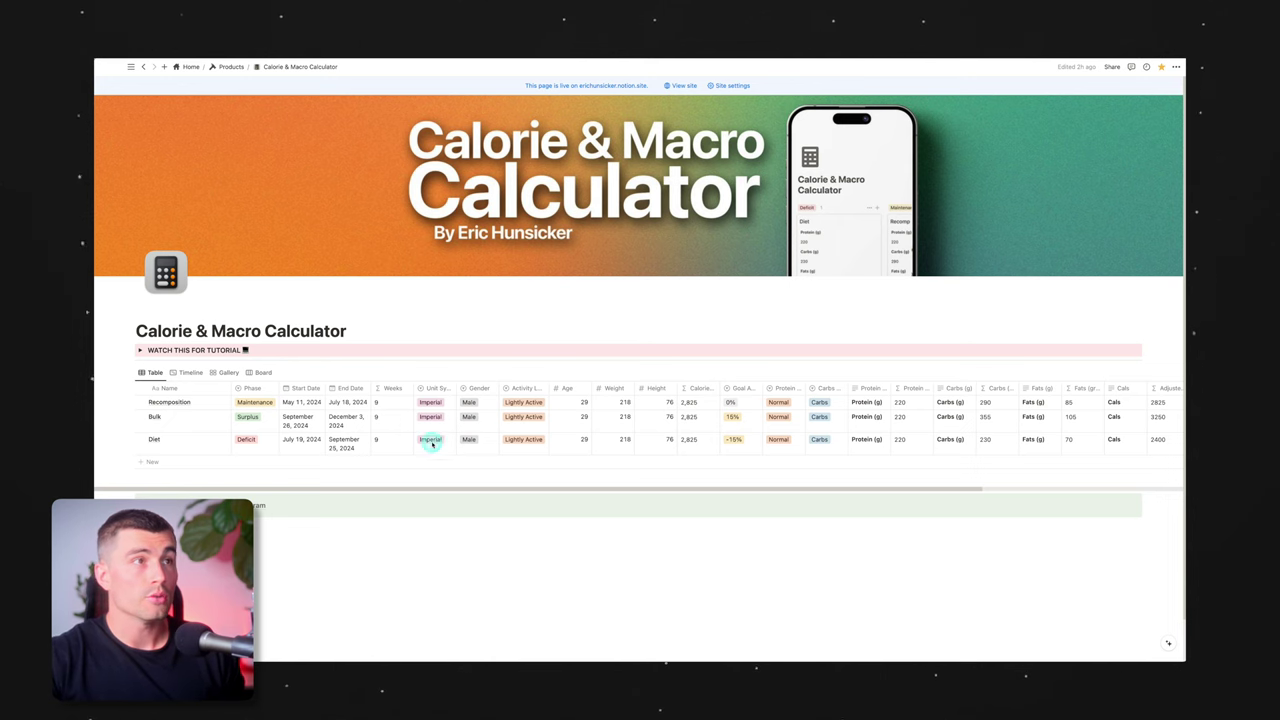
scroll(452, 449, right, 5)
scroll(454, 449, left, 5)
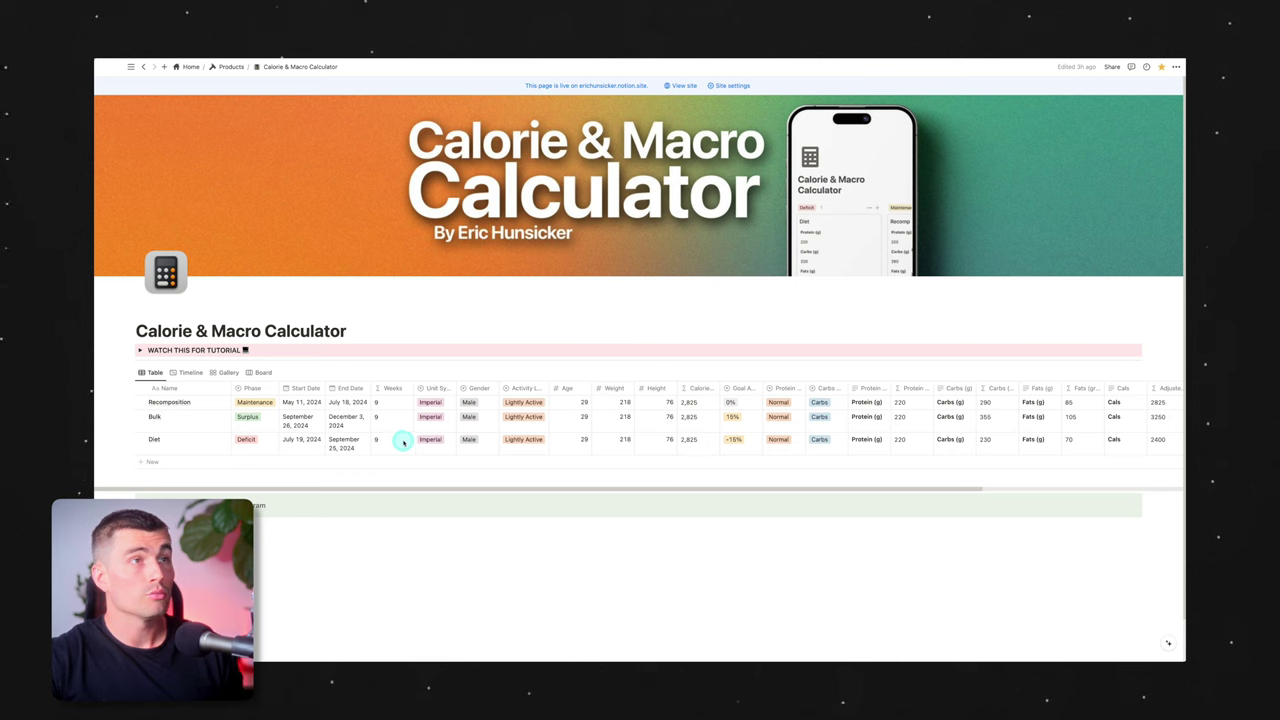
Step: Cycle the database through Timeline, Gallery and Board views, then add a new entry
click(192, 372)
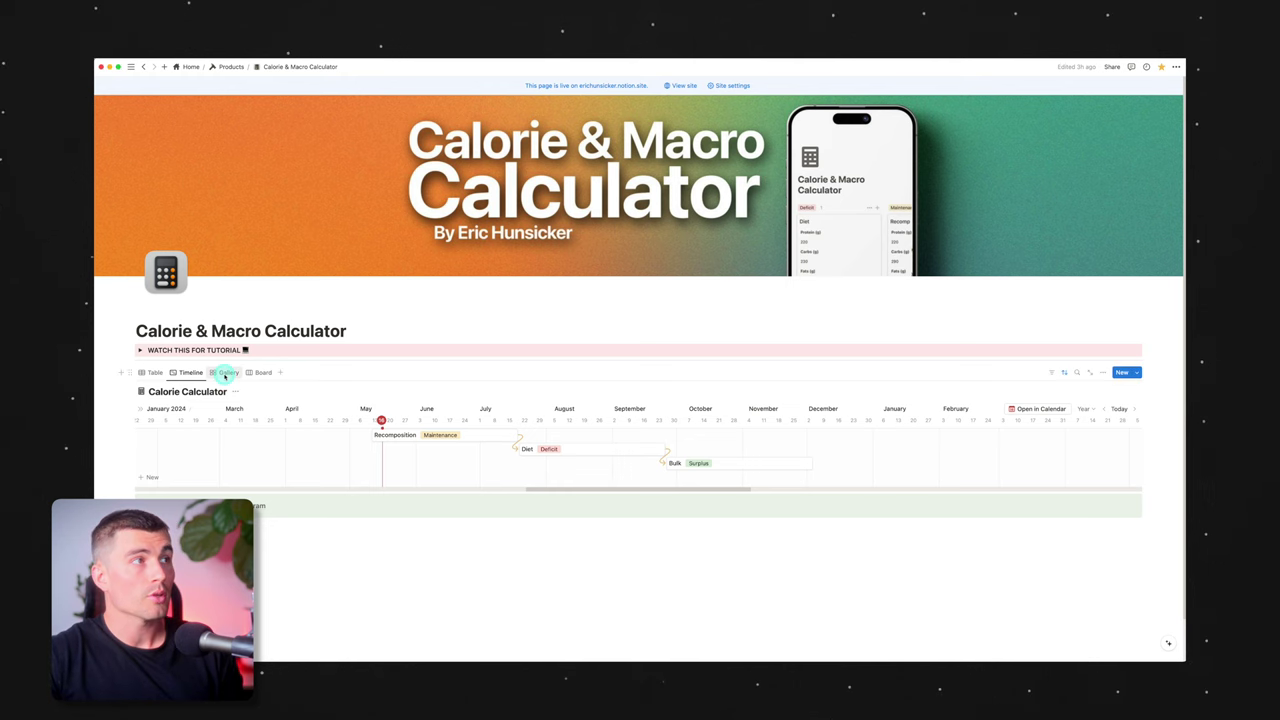
click(226, 372)
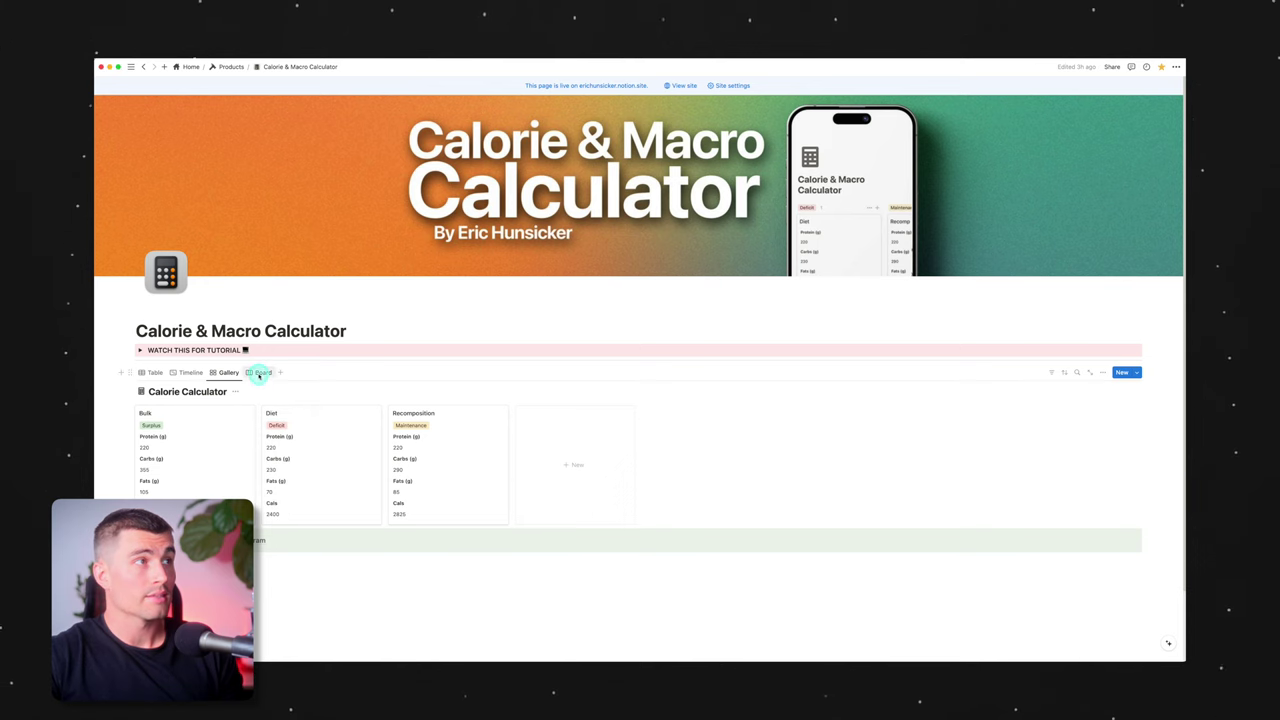
click(261, 372)
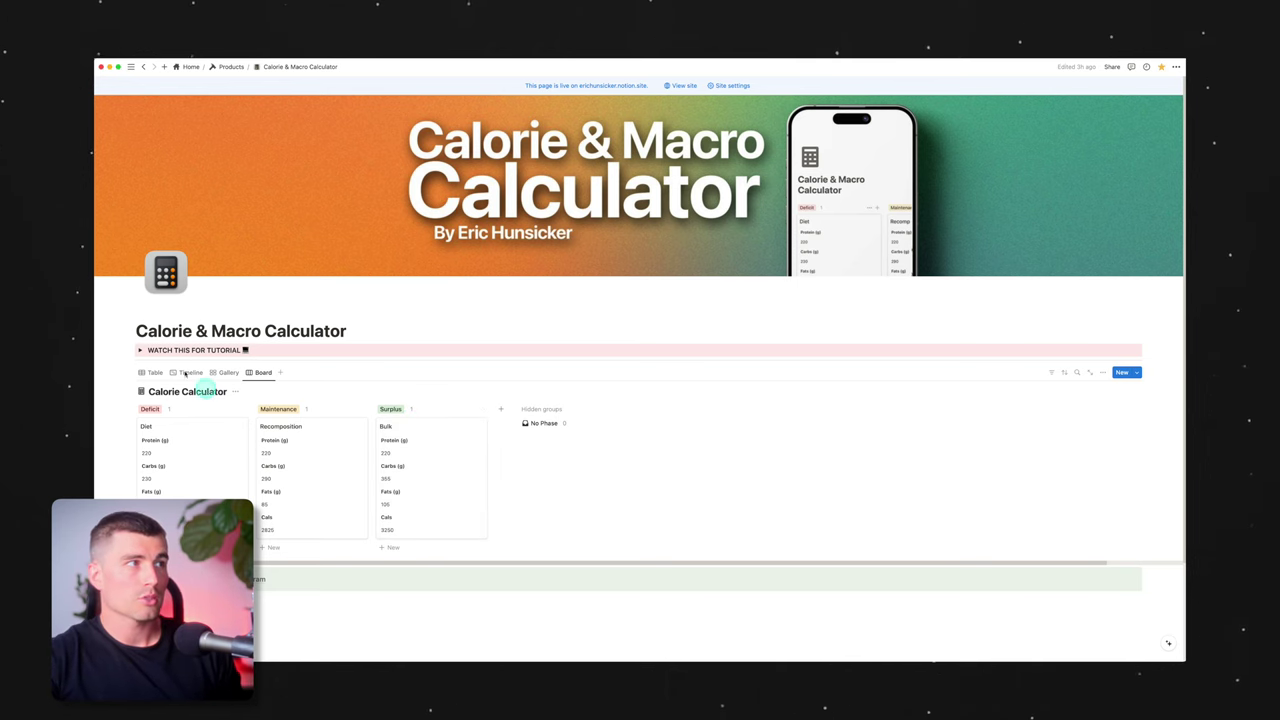
click(1122, 372)
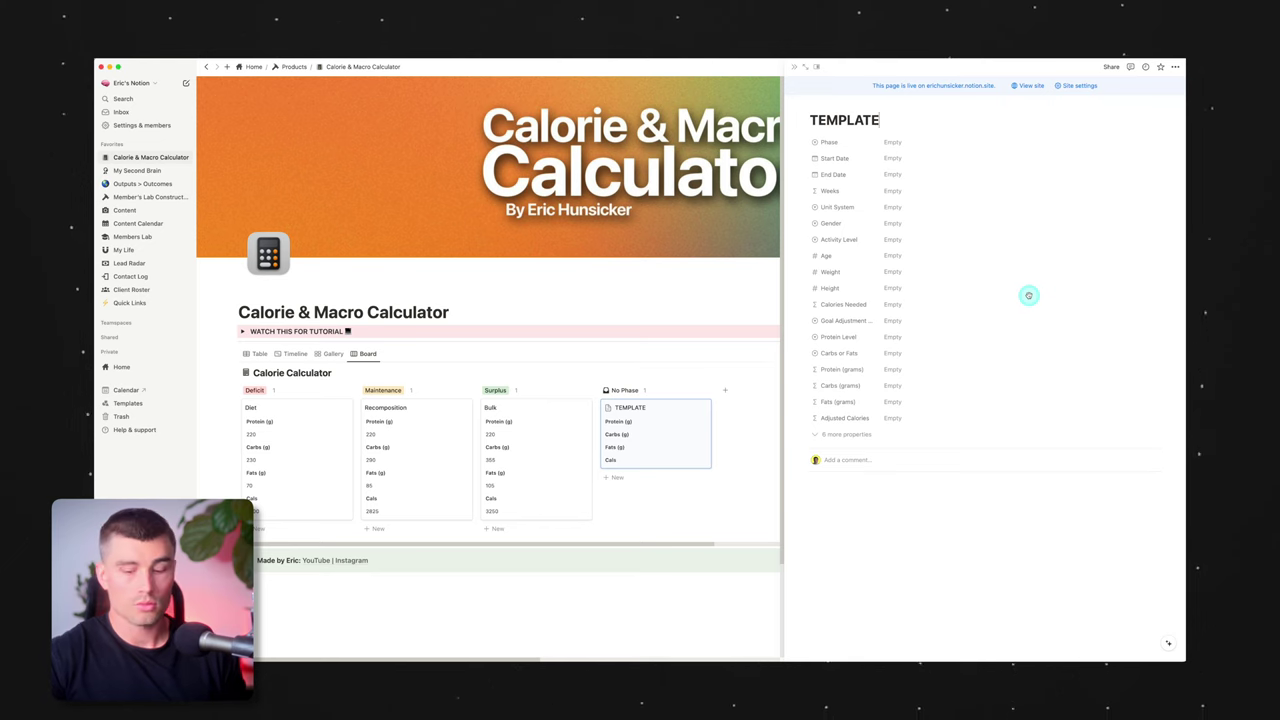
Step: Expand the new entry to a full page and title it 'Get rippppppped'
key(super+Return)
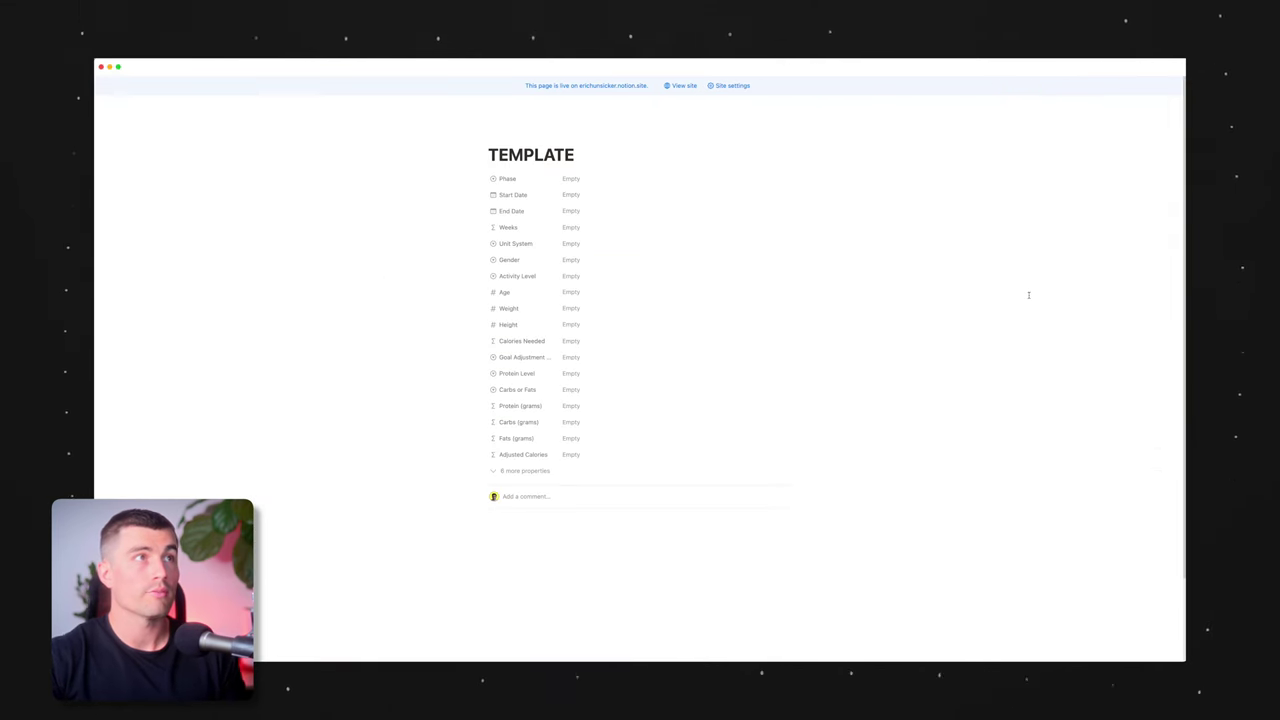
double_click(563, 156)
text(Get rippppppped)
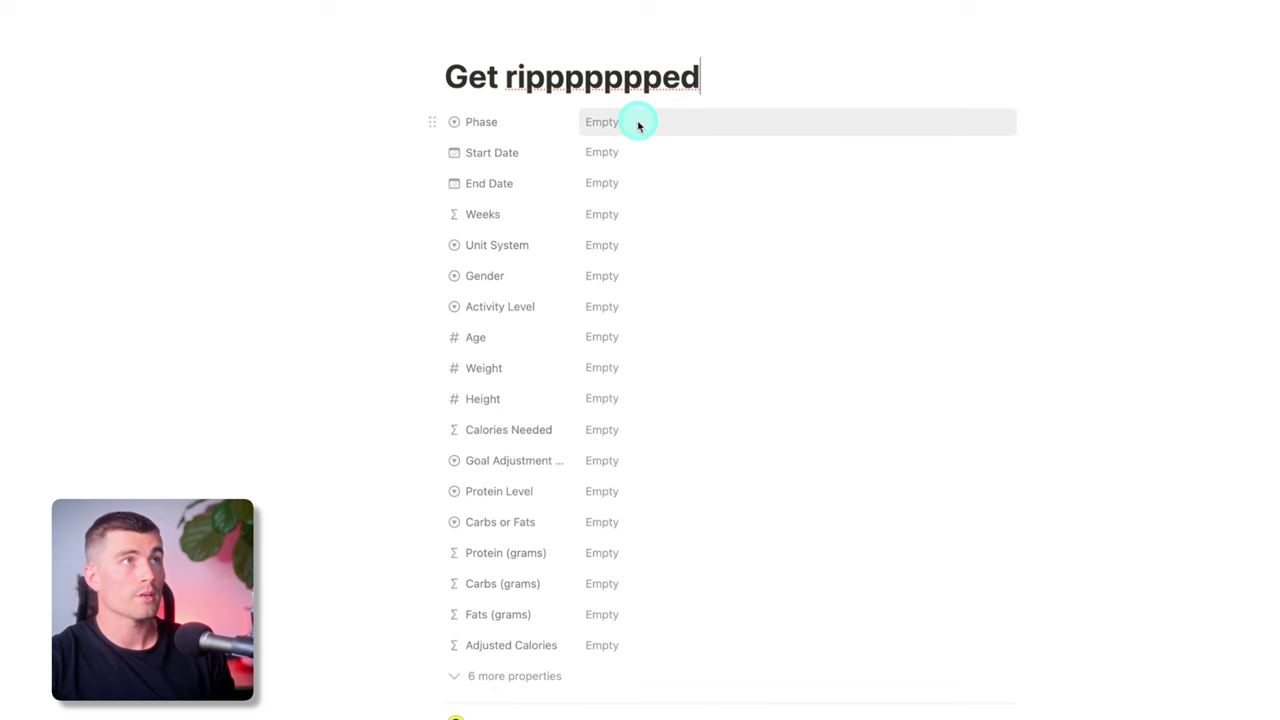
click(693, 120)
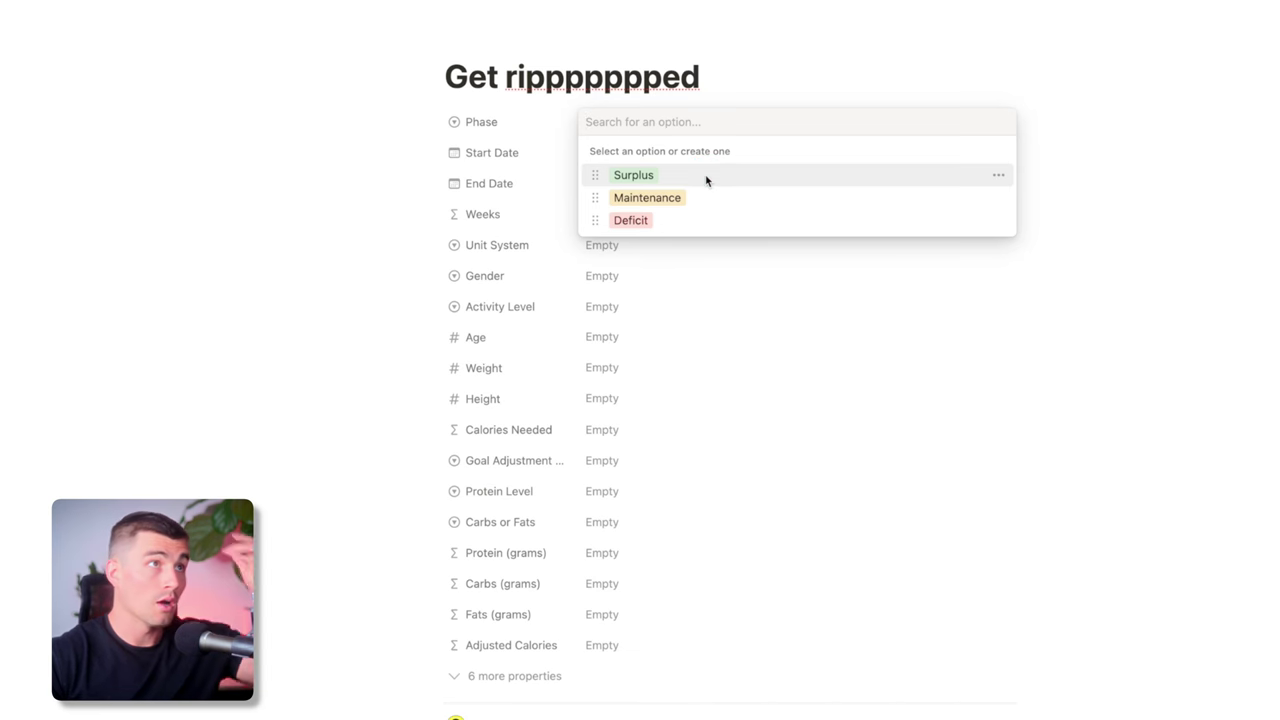
Step: Set Phase to Deficit and Start Date to May 20, 2024
click(640, 218)
click(601, 152)
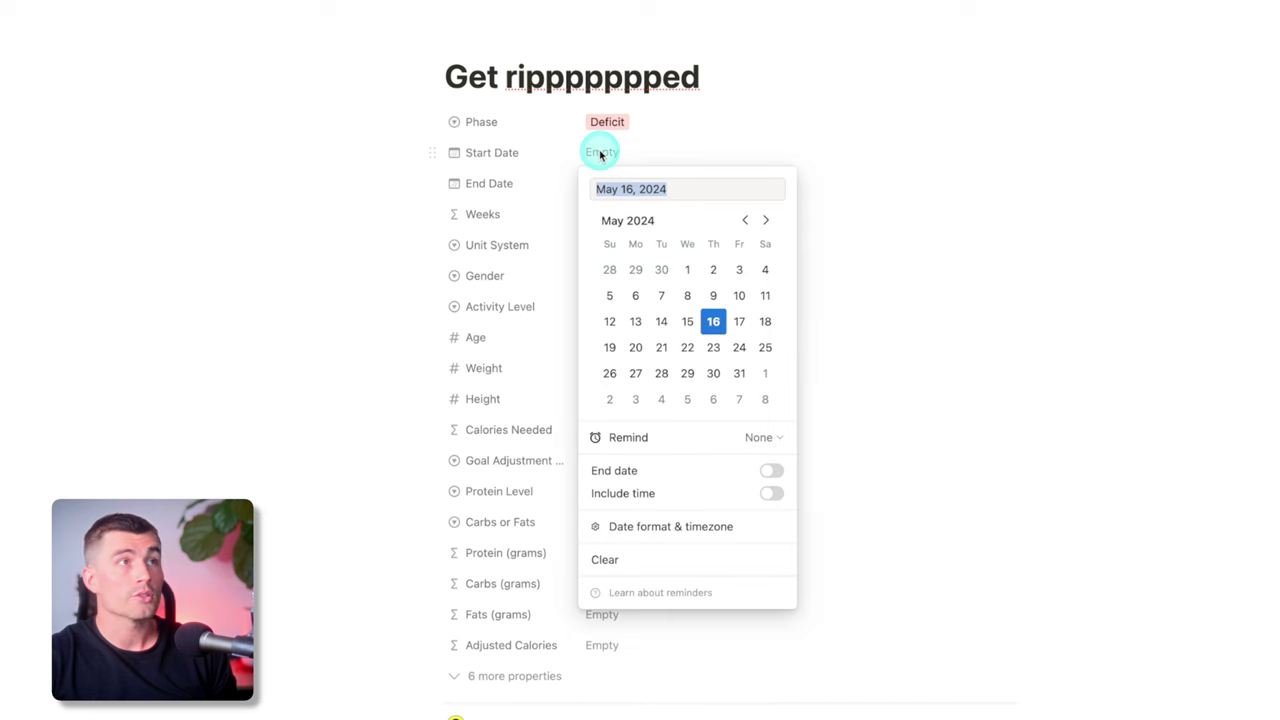
click(645, 350)
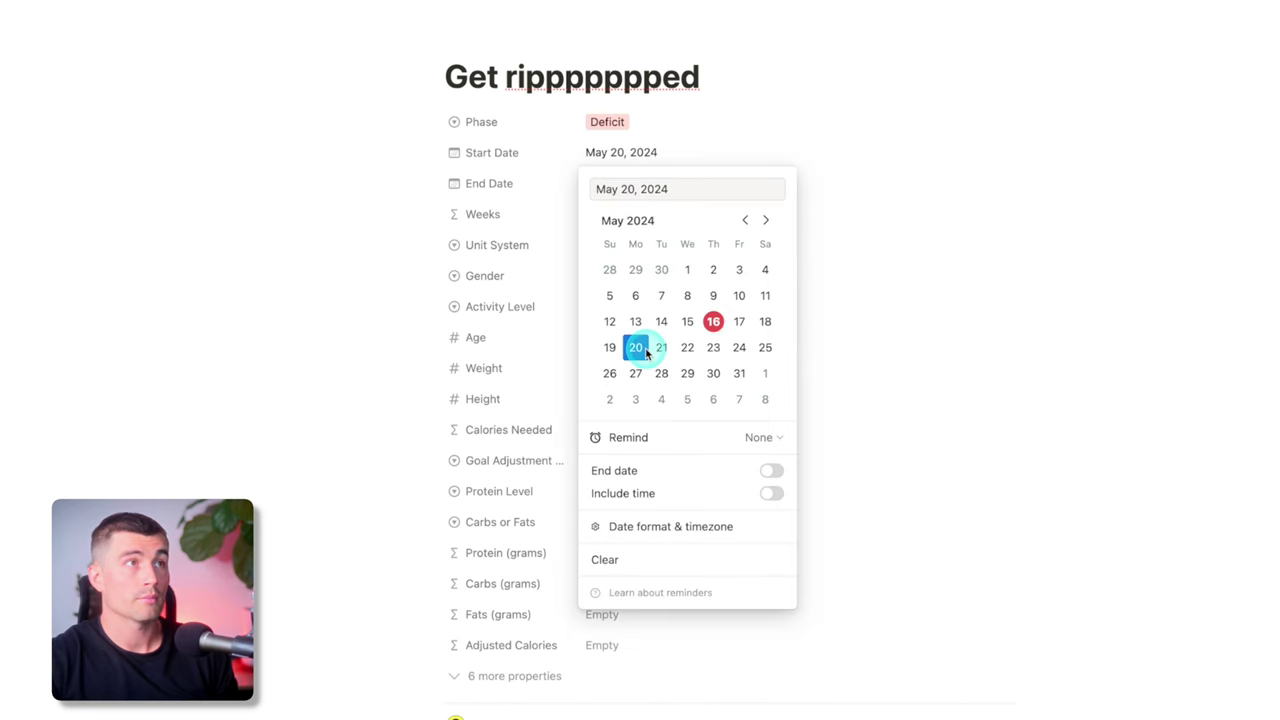
click(1183, 329)
Step: Set End Date to September 30, 2024, giving 19 weeks
click(617, 190)
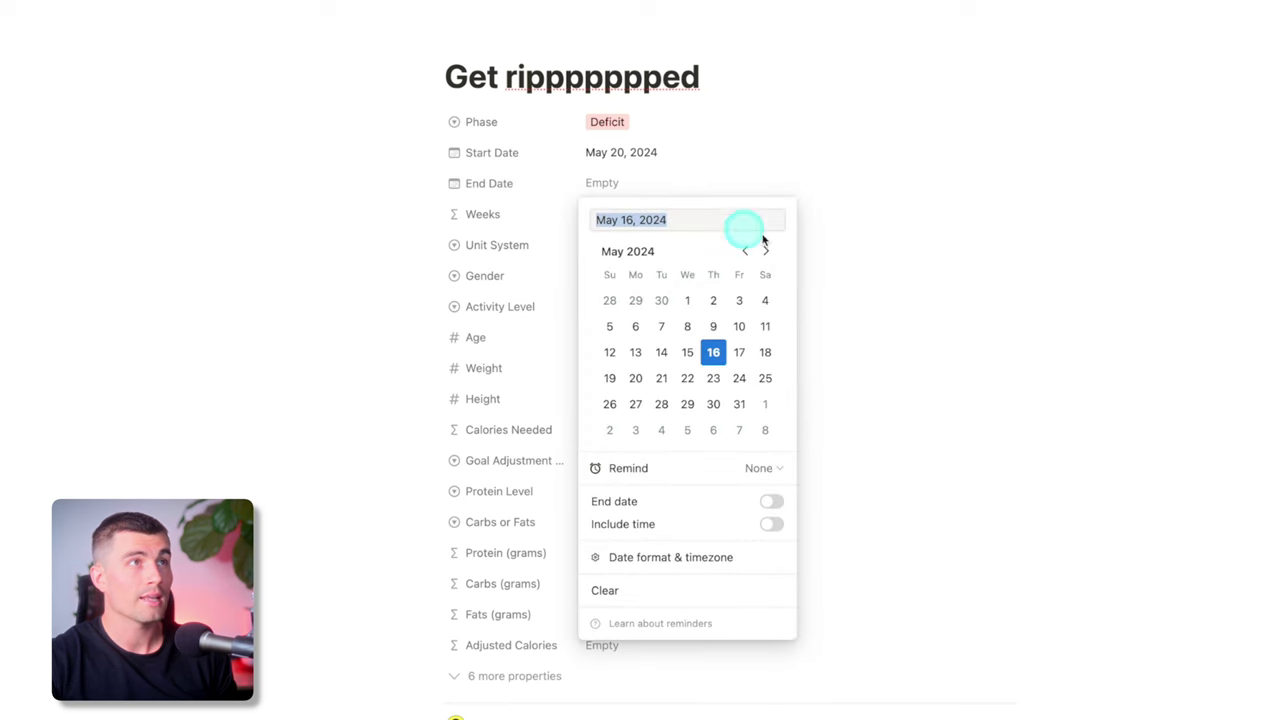
click(768, 251)
click(768, 251)
click(768, 251)
click(768, 251)
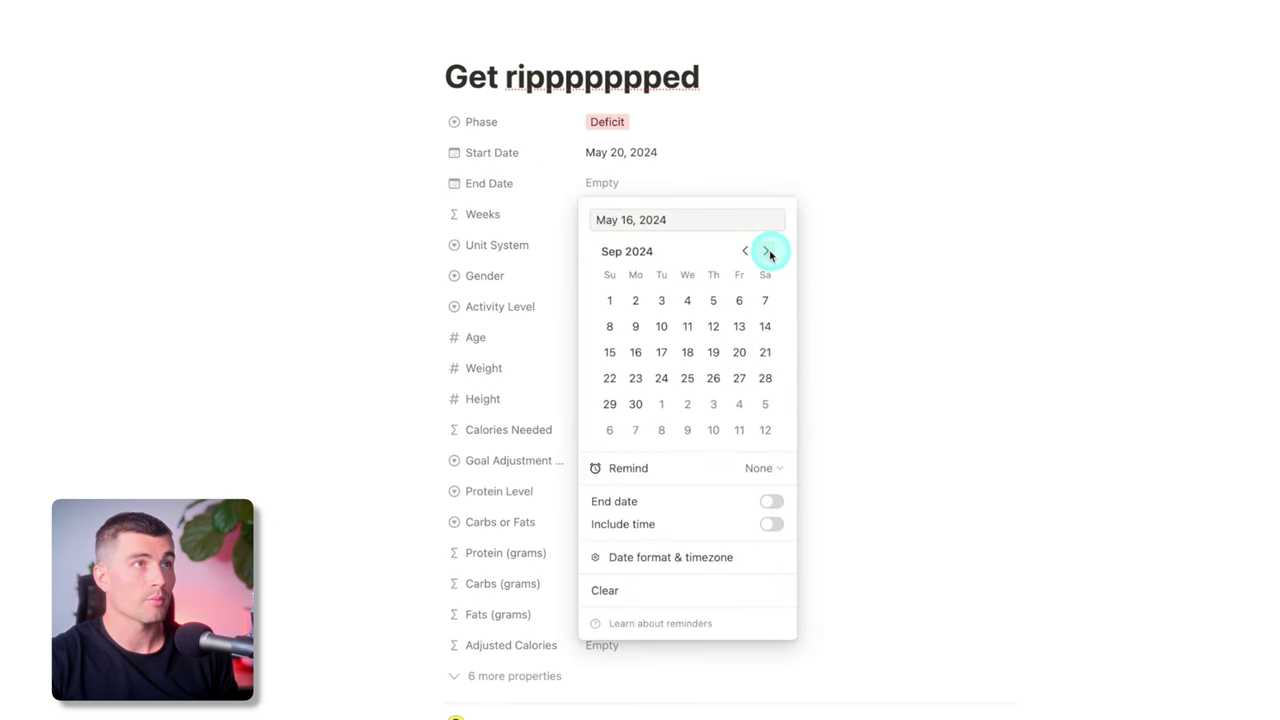
click(636, 404)
click(946, 312)
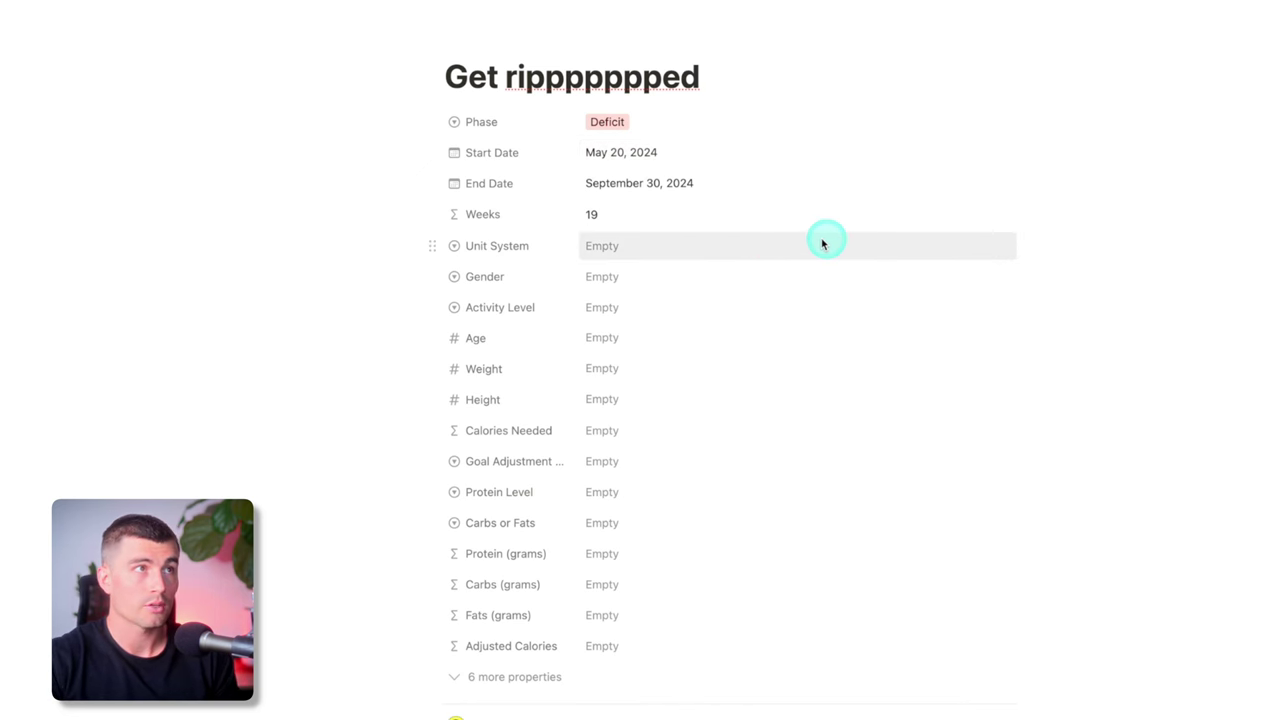
Step: Set Unit System to Imperial and Gender to Male
click(665, 249)
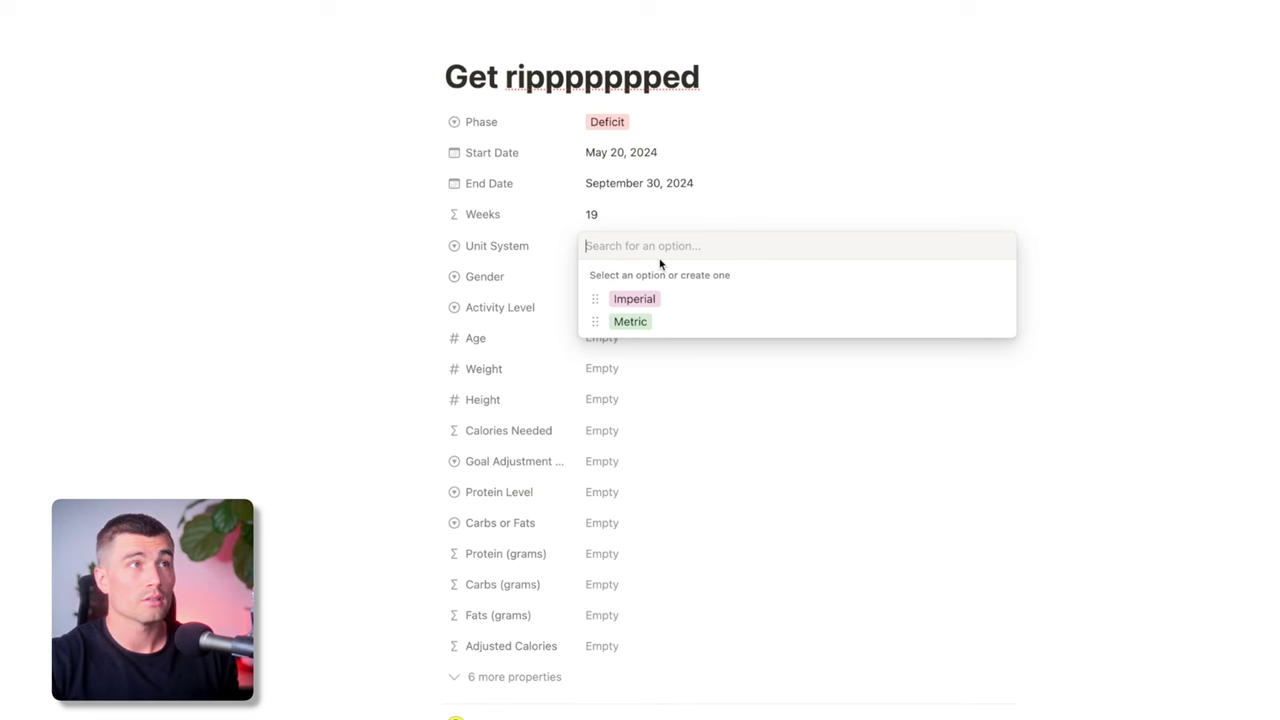
click(817, 209)
click(633, 250)
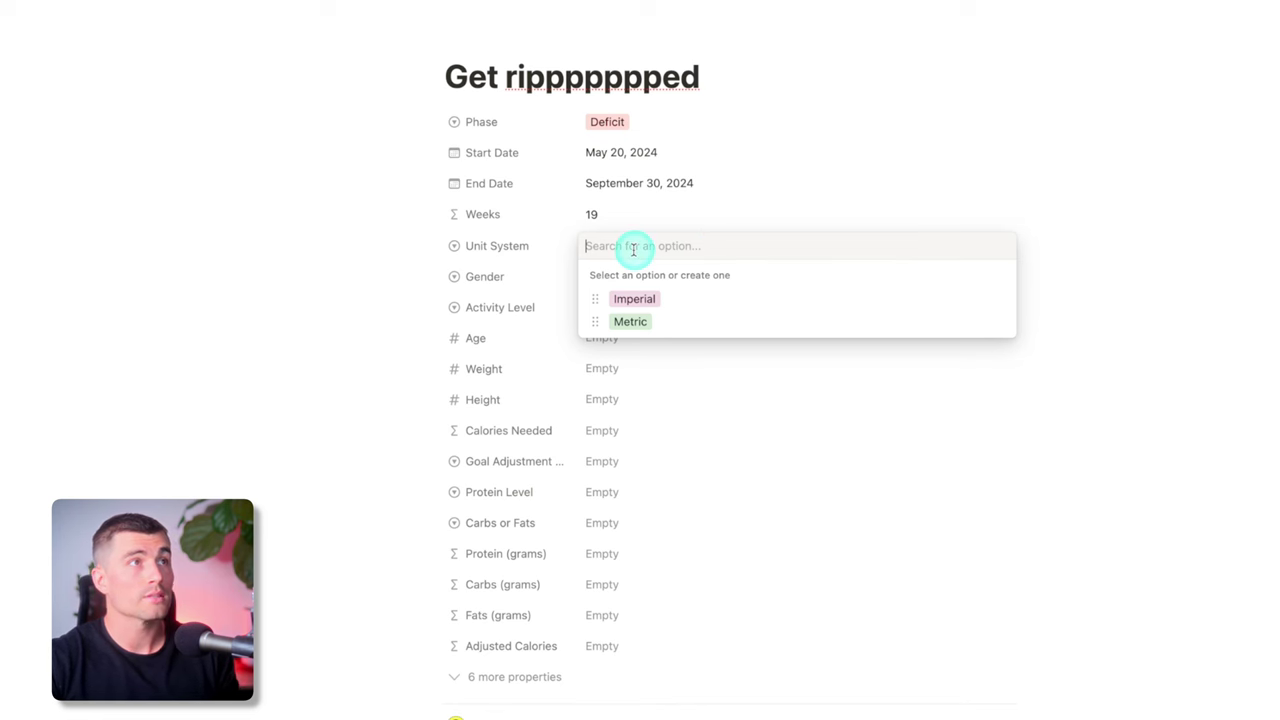
click(671, 302)
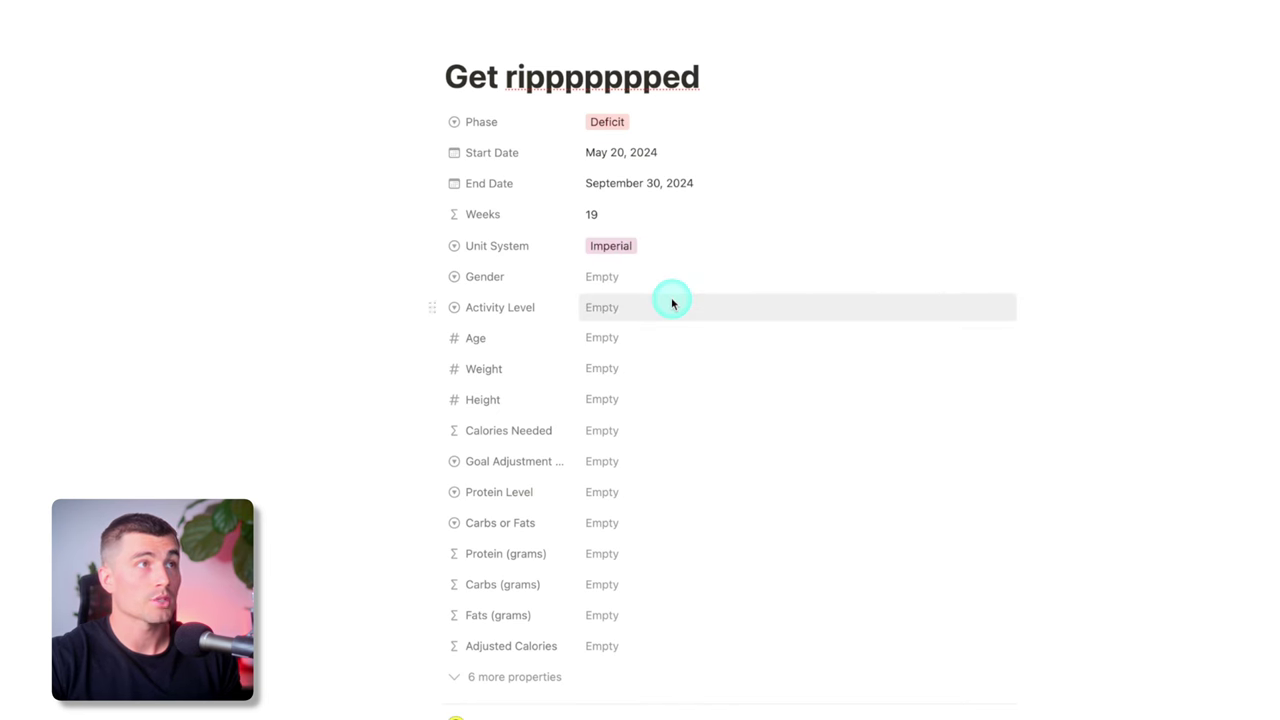
click(644, 281)
click(649, 330)
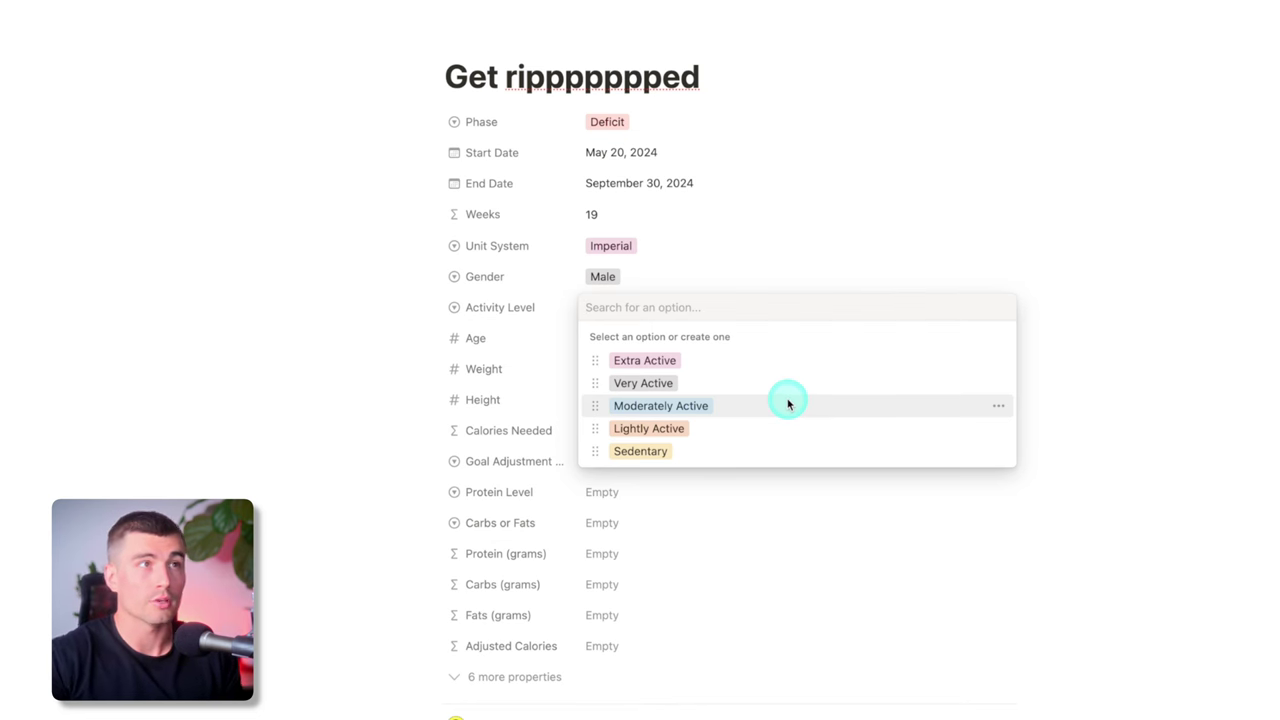
Step: Set Activity Level to Moderately Active and Age to 29
click(734, 406)
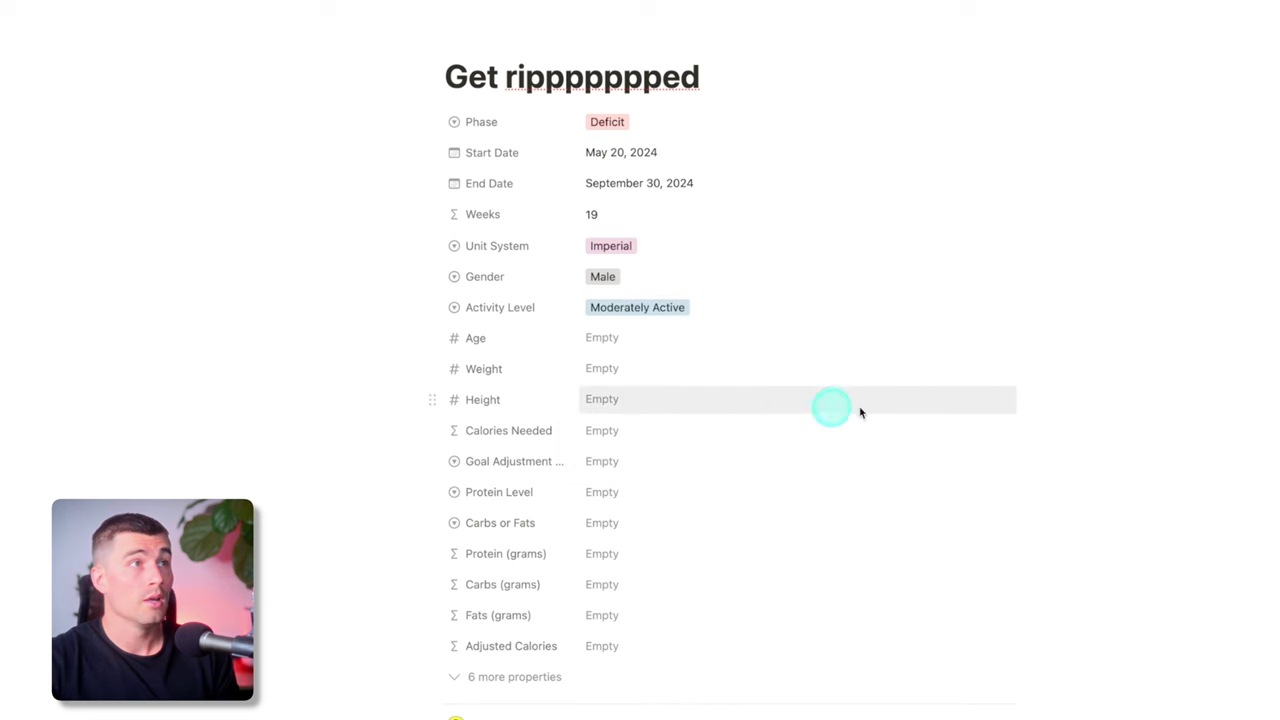
click(606, 338)
text(29)
key(Return)
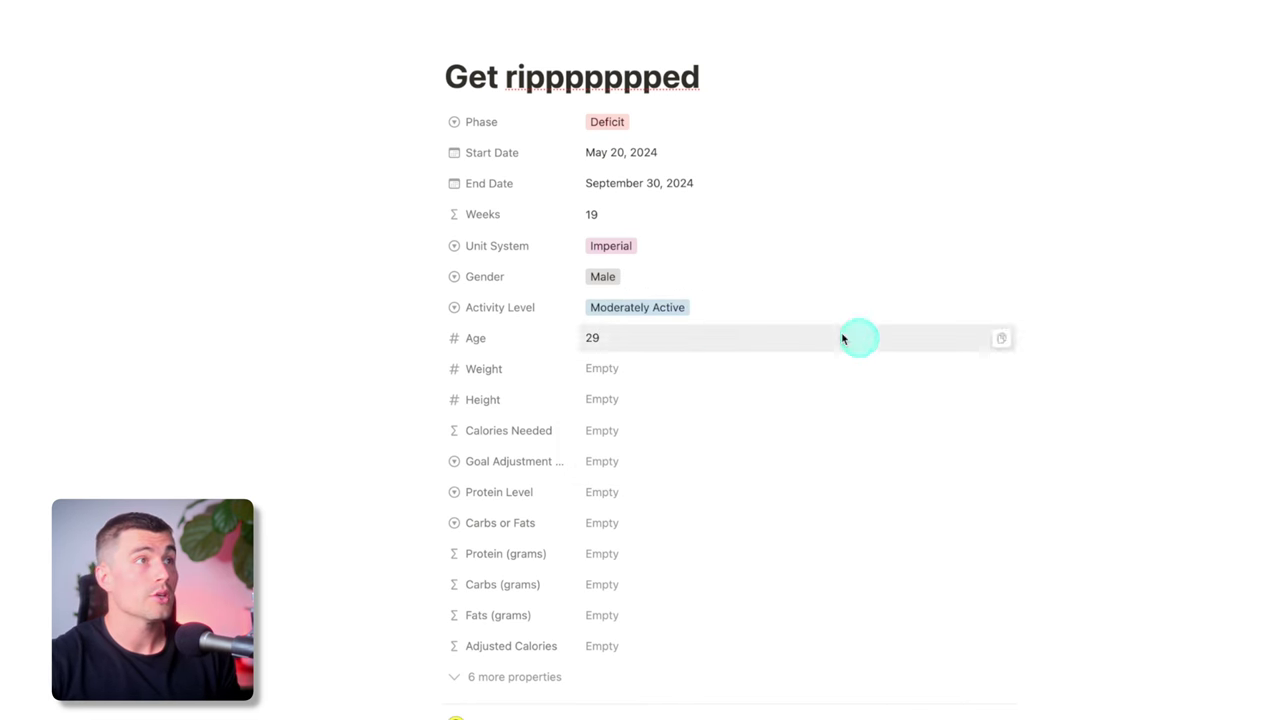
click(698, 375)
Step: Enter weight 220 and height 76, giving 3,200 Calories Needed
text(220)
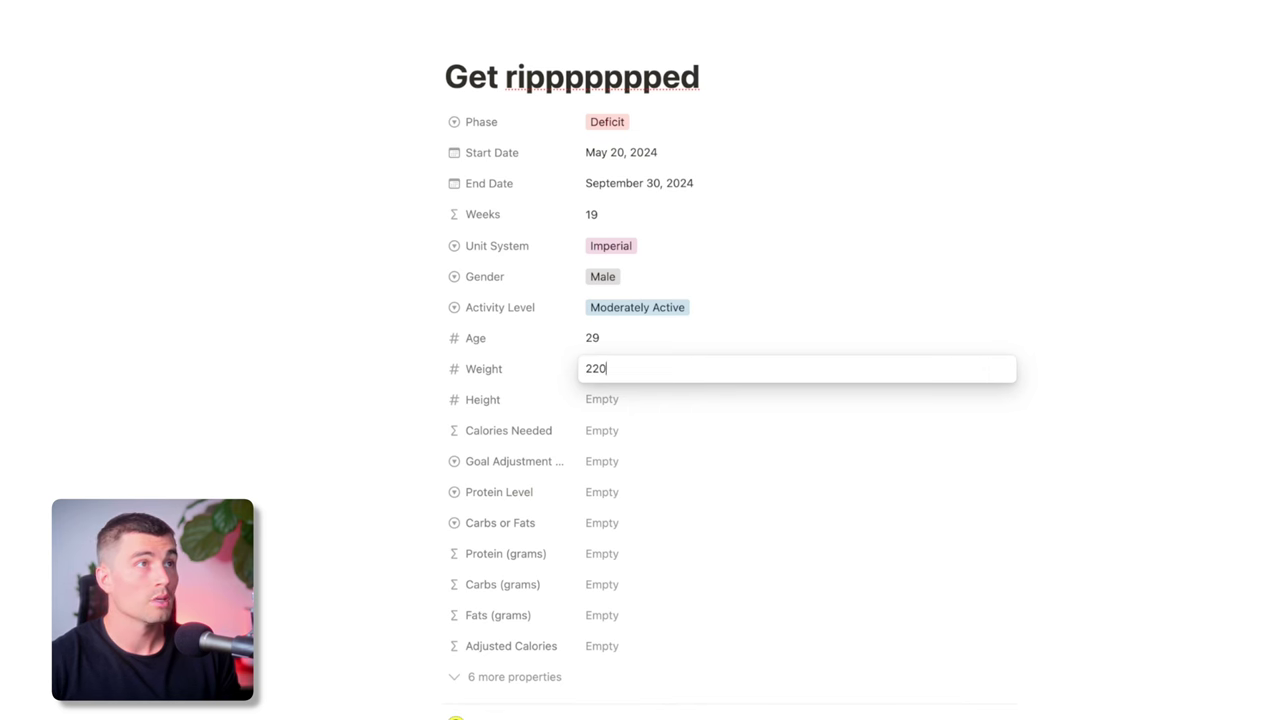
key(Return)
click(628, 392)
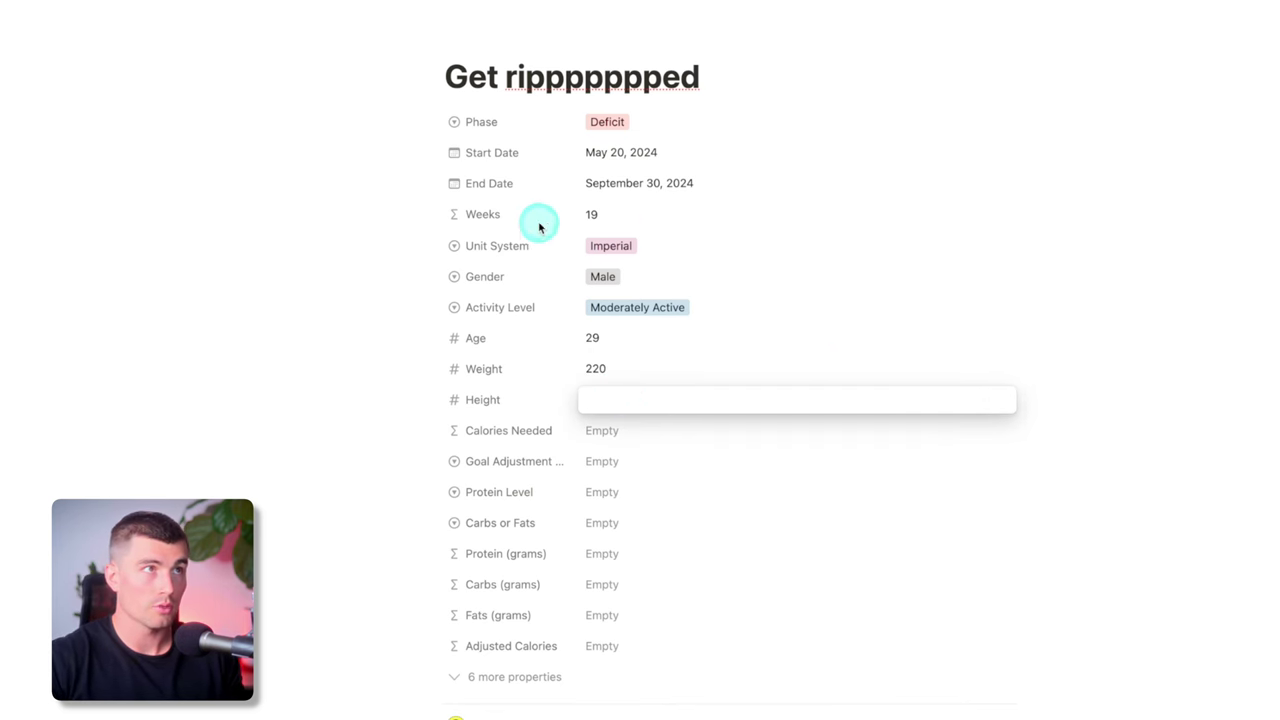
text(76)
click(806, 245)
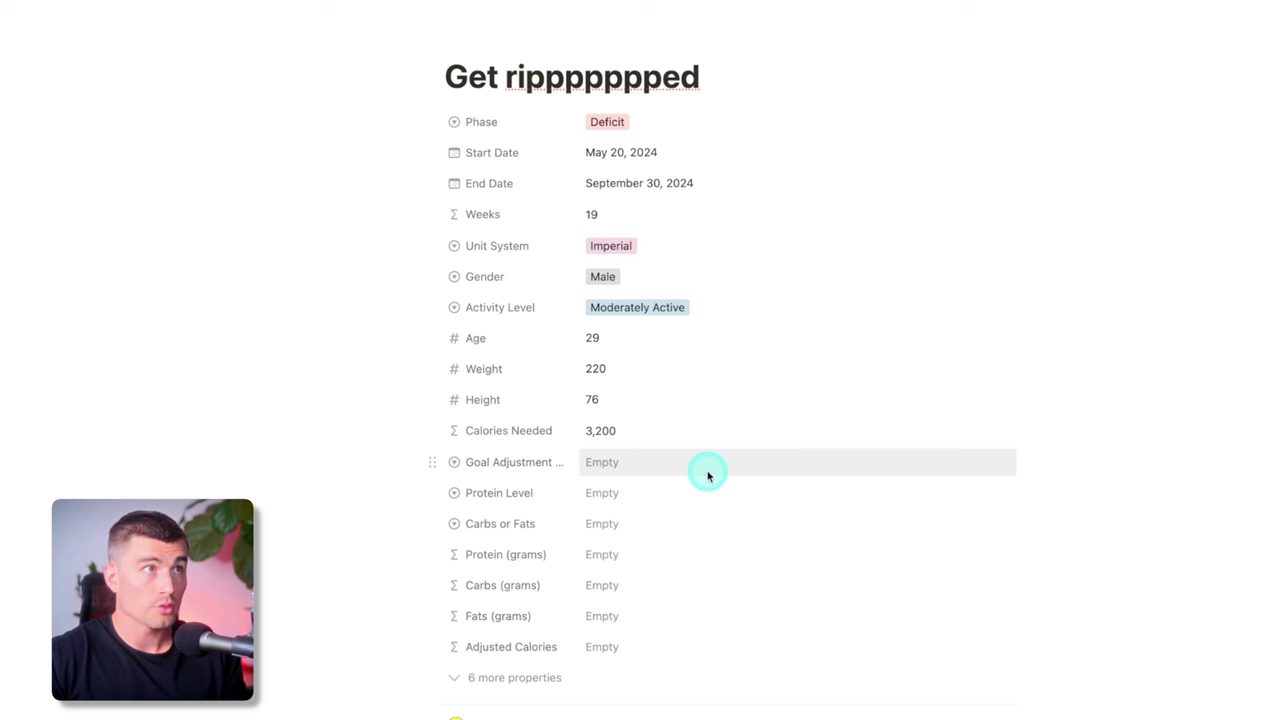
click(617, 466)
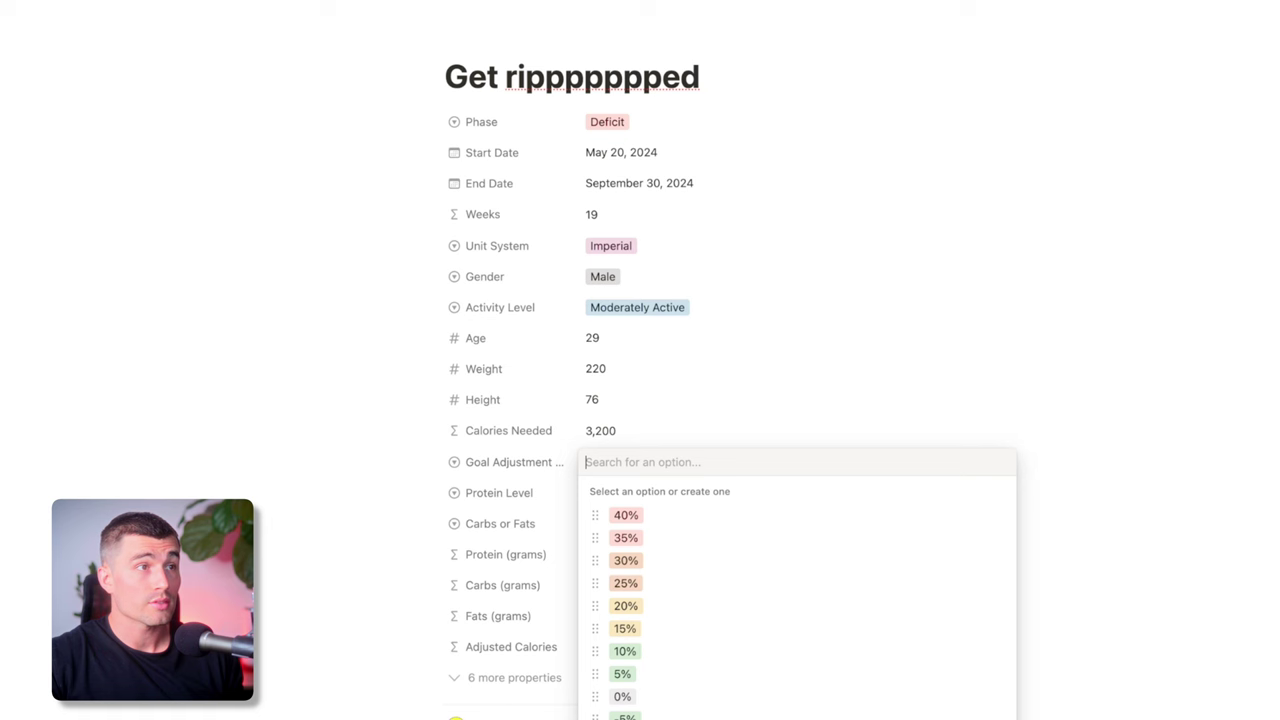
Step: Choose -15% for Goal Adjustment, bringing Adjusted Calories to 2720
click(625, 719)
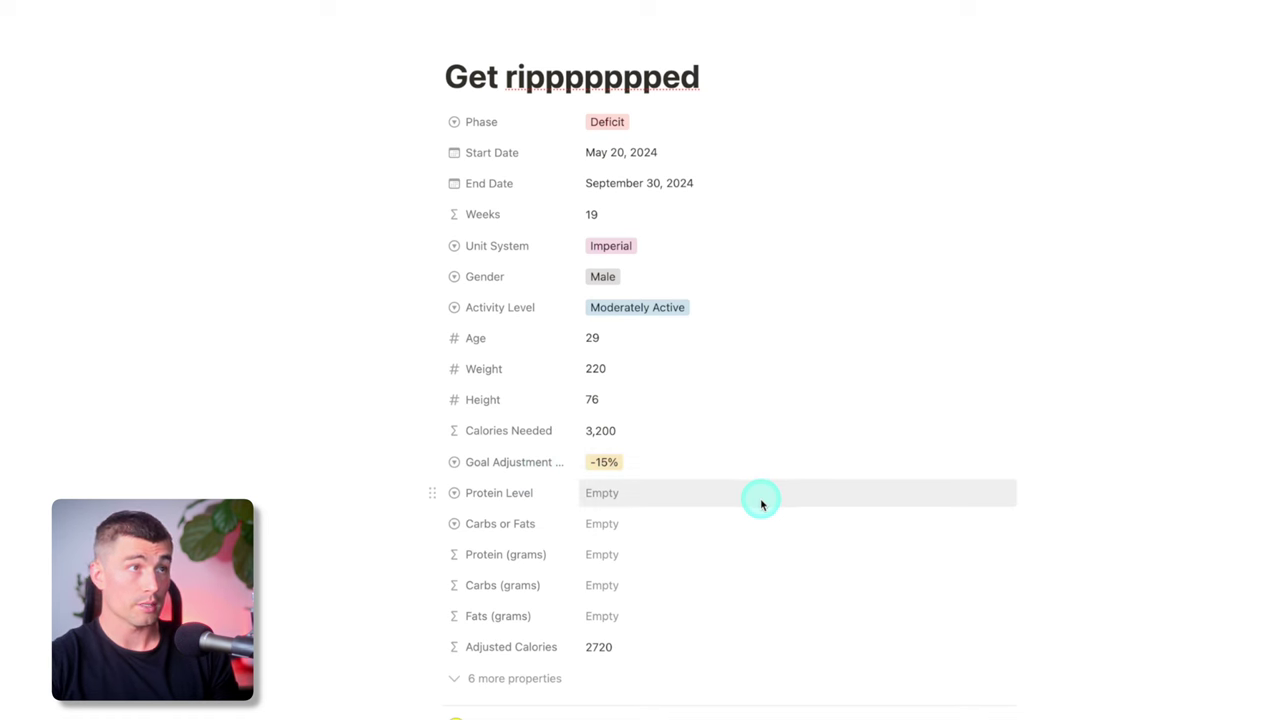
click(761, 495)
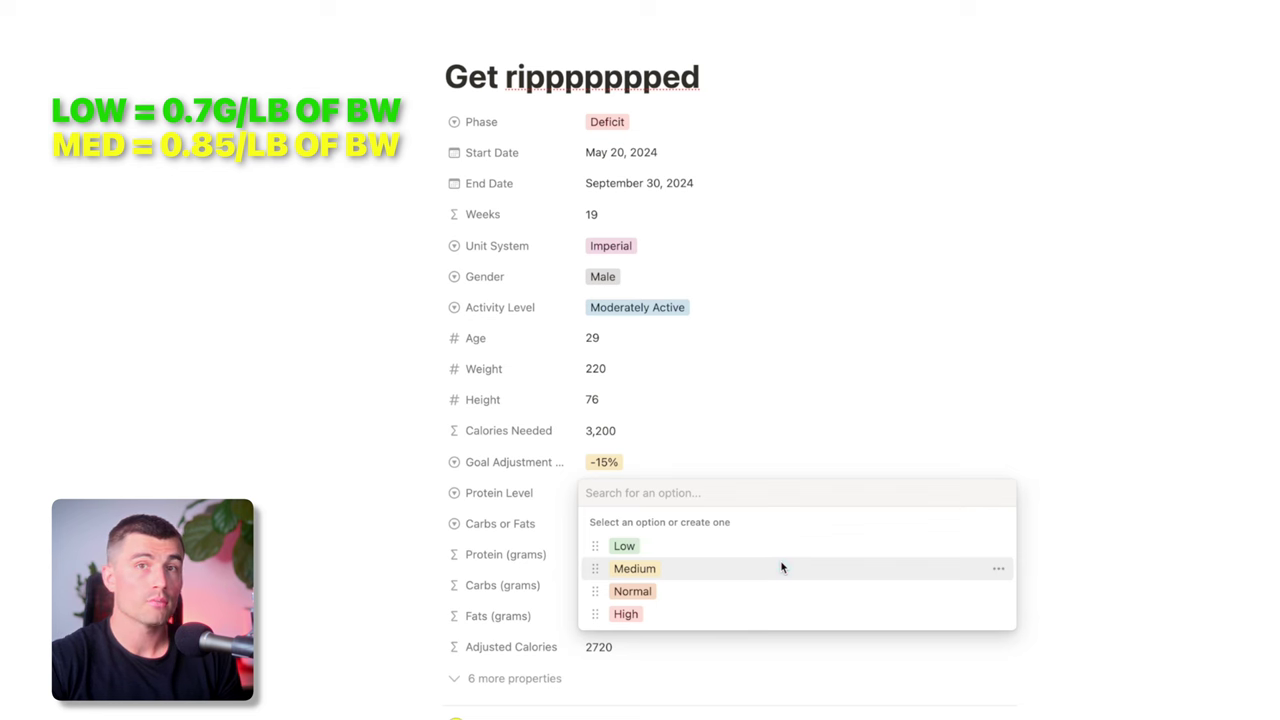
Step: Choose Normal as the Protein Level, filling Protein (grams) with 220
click(777, 592)
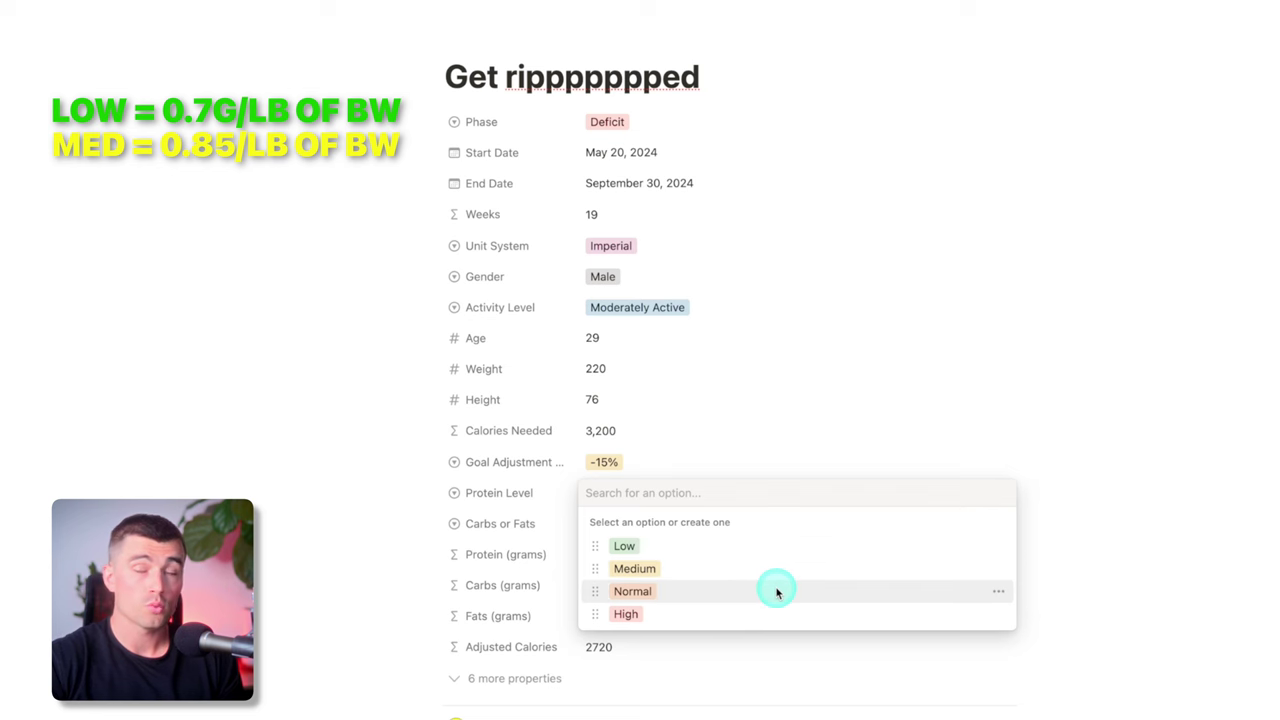
click(774, 616)
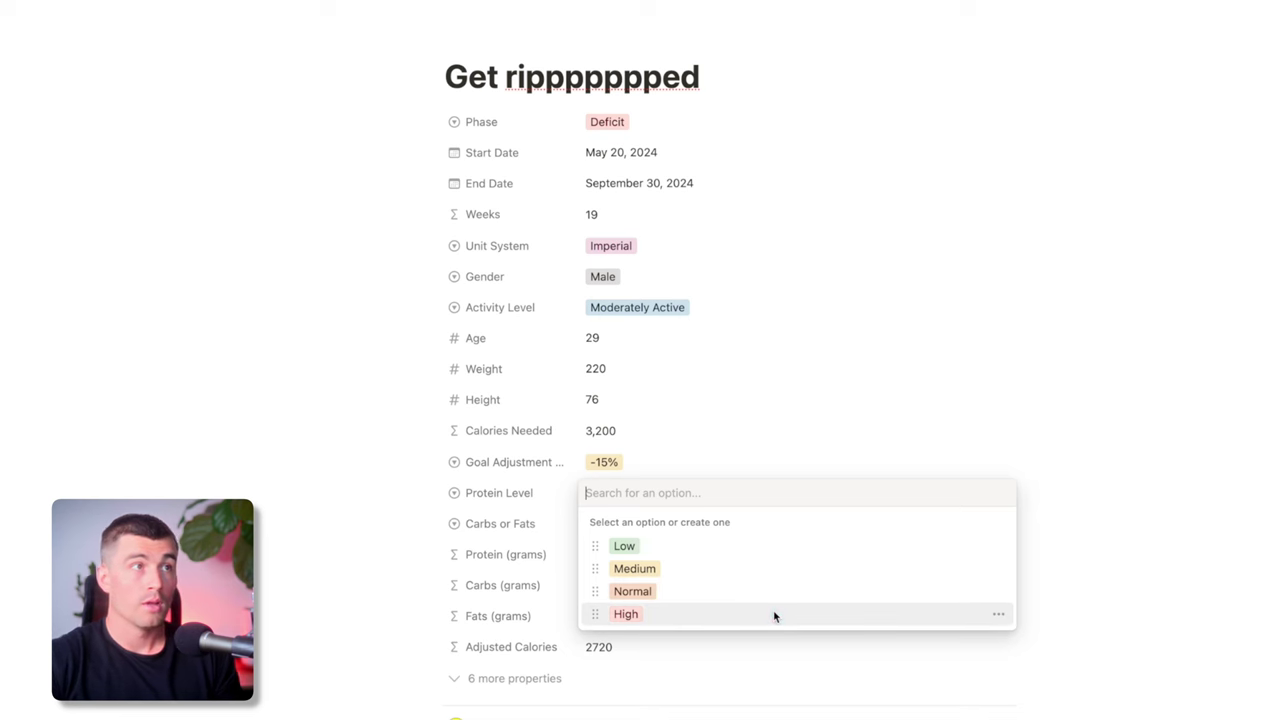
click(778, 595)
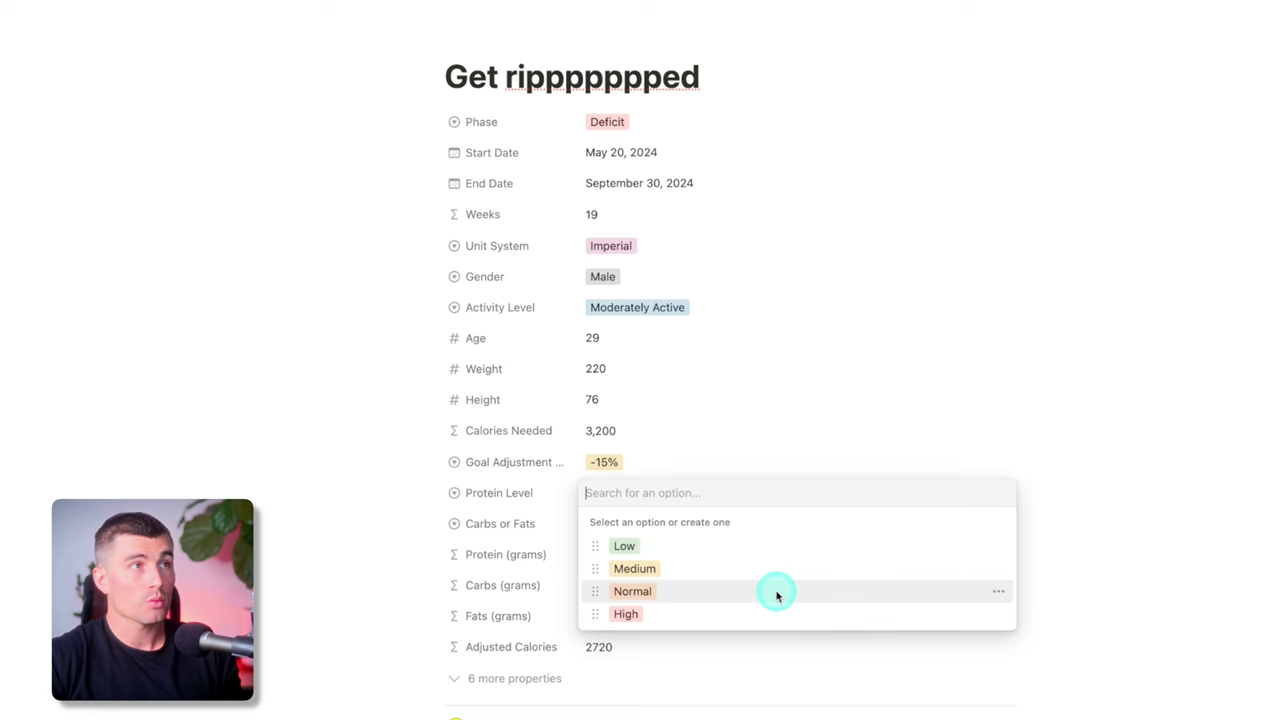
click(778, 595)
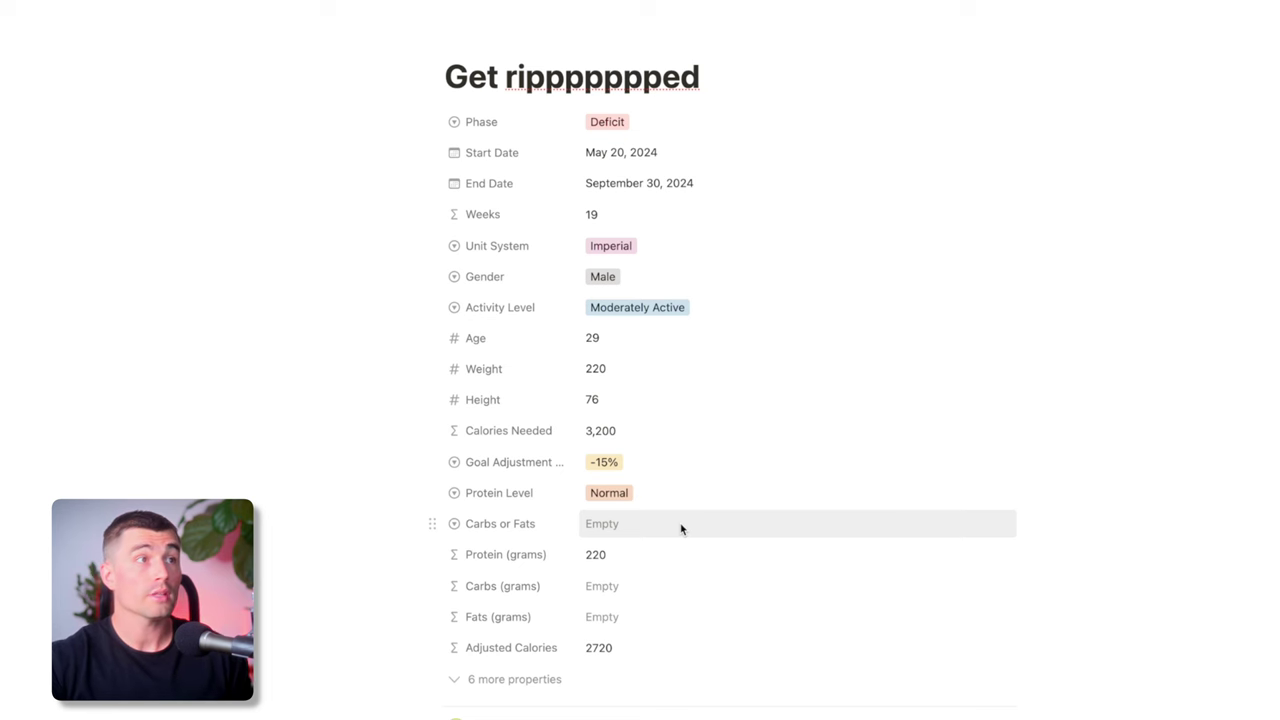
Step: Try Fats, then settle Carbs or Fats on Carbs for 275 g carbs and 80 g fats
click(637, 555)
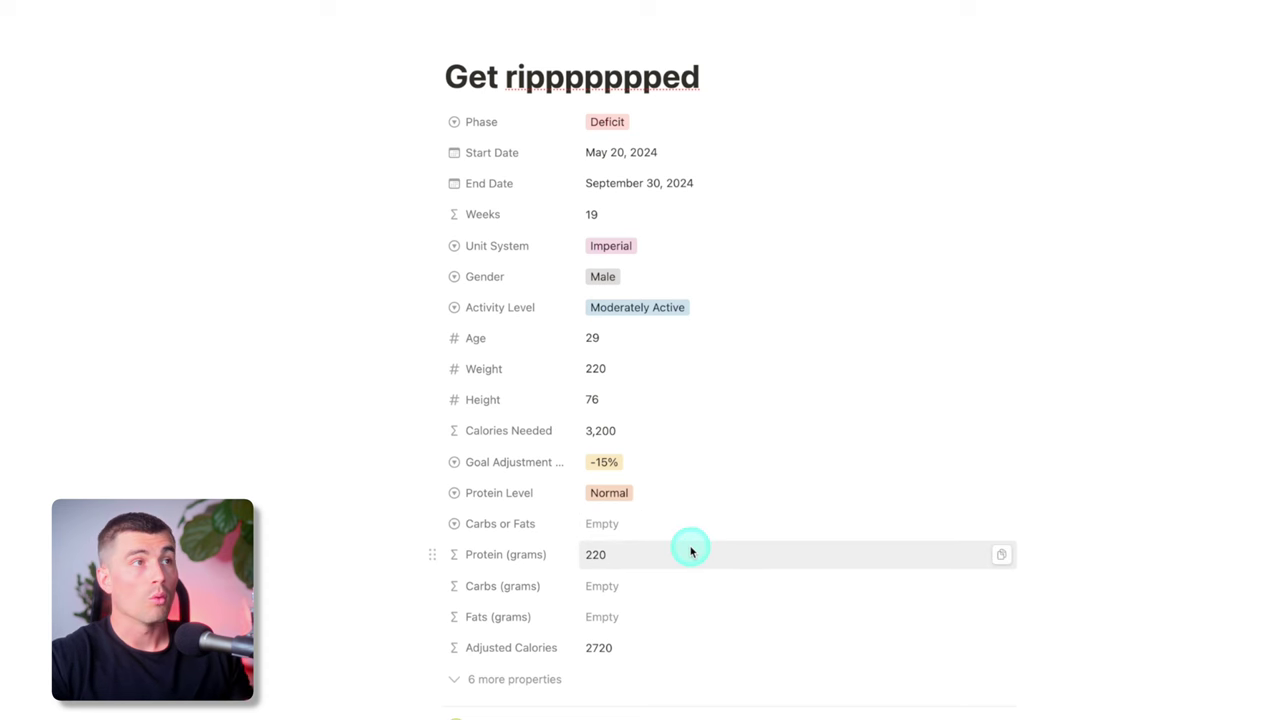
click(648, 532)
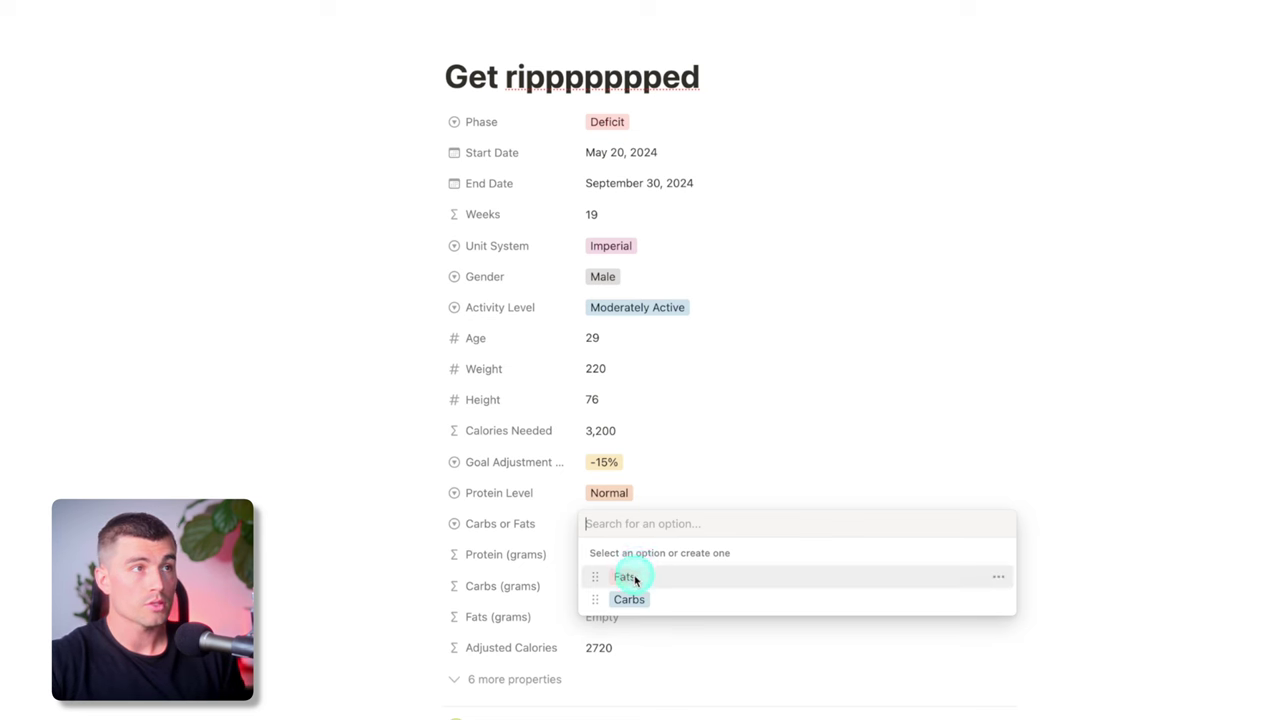
click(632, 576)
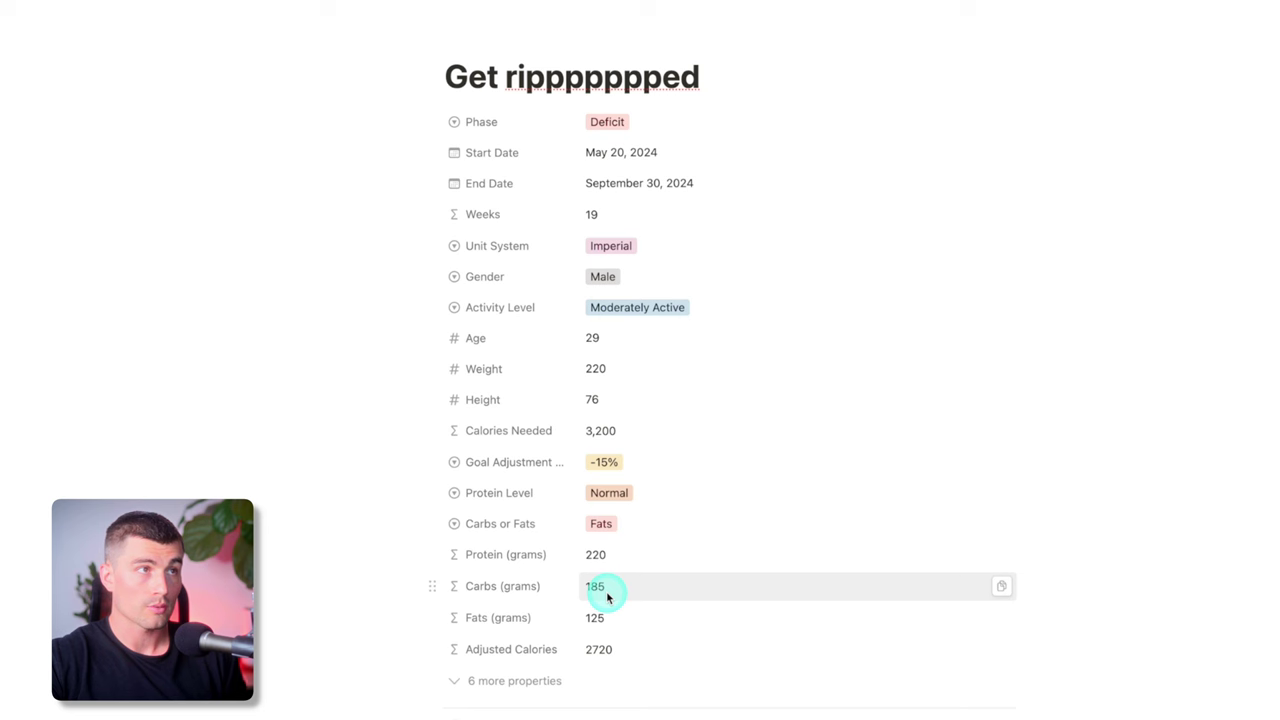
click(606, 528)
click(627, 600)
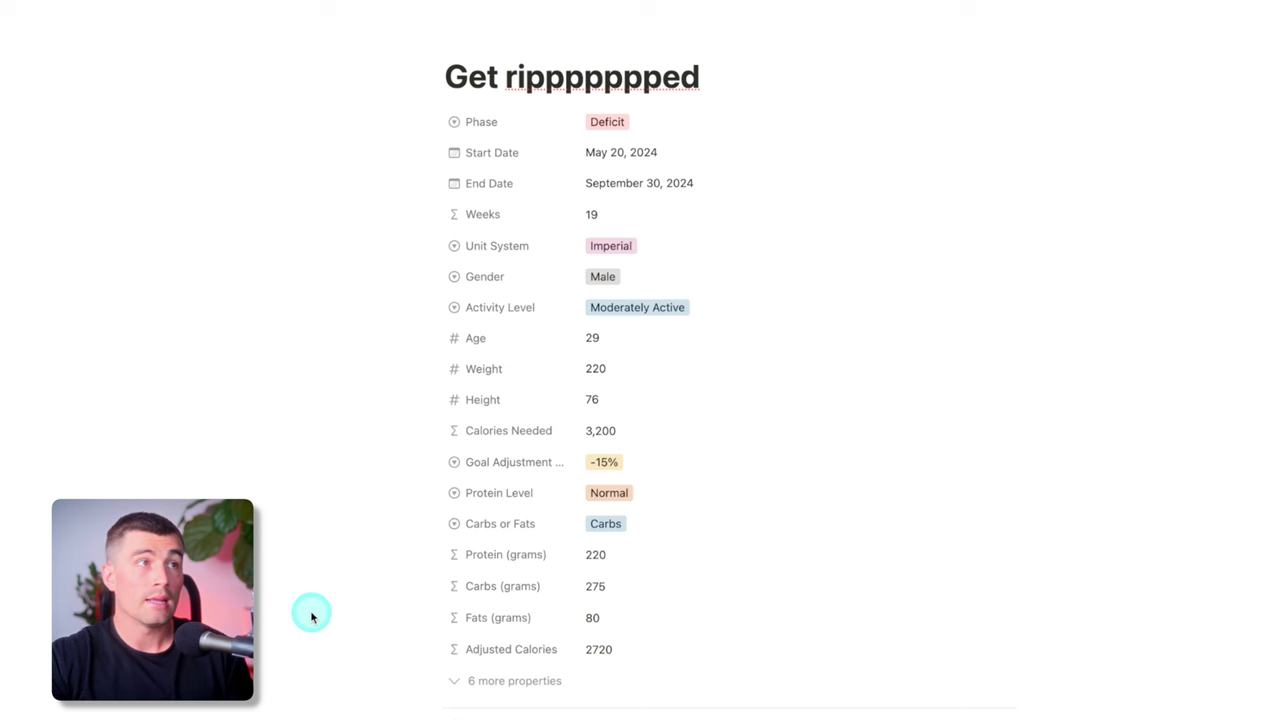
click(334, 618)
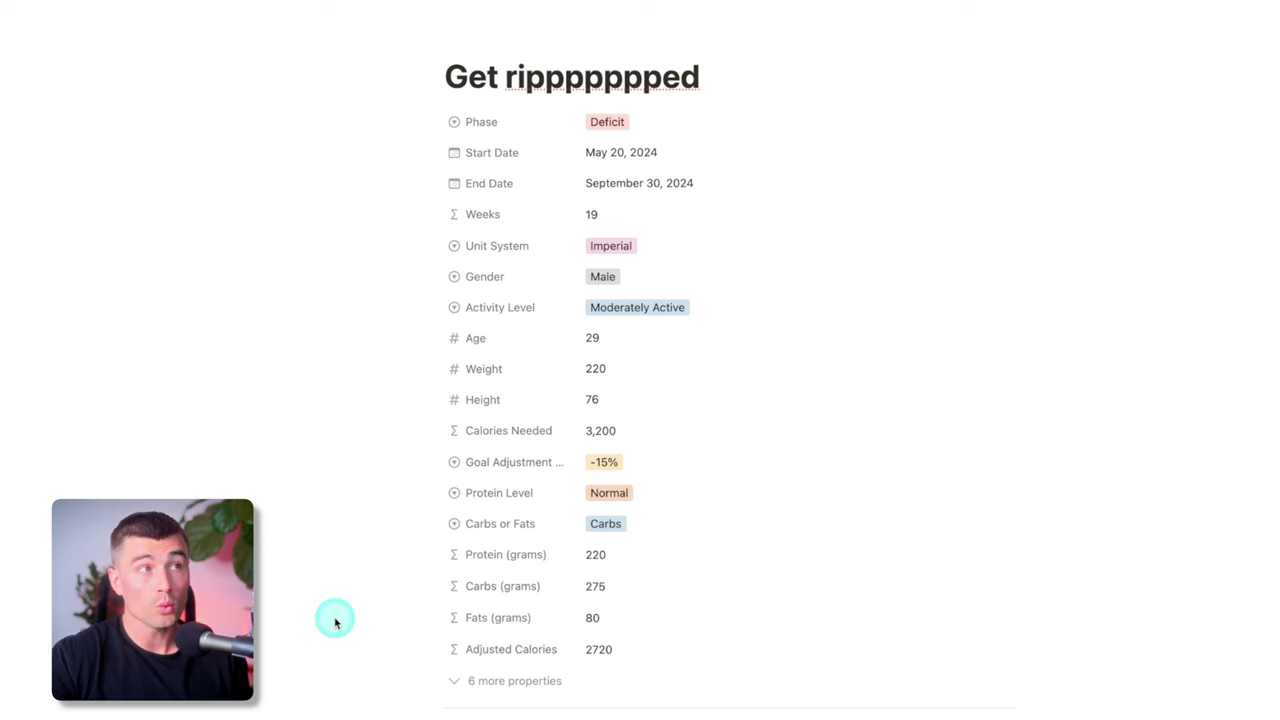
Step: Change Goal Adjustment to -40% and keep Carbs, giving 1920 calories, 155 g carbs, 45 g fats
click(681, 462)
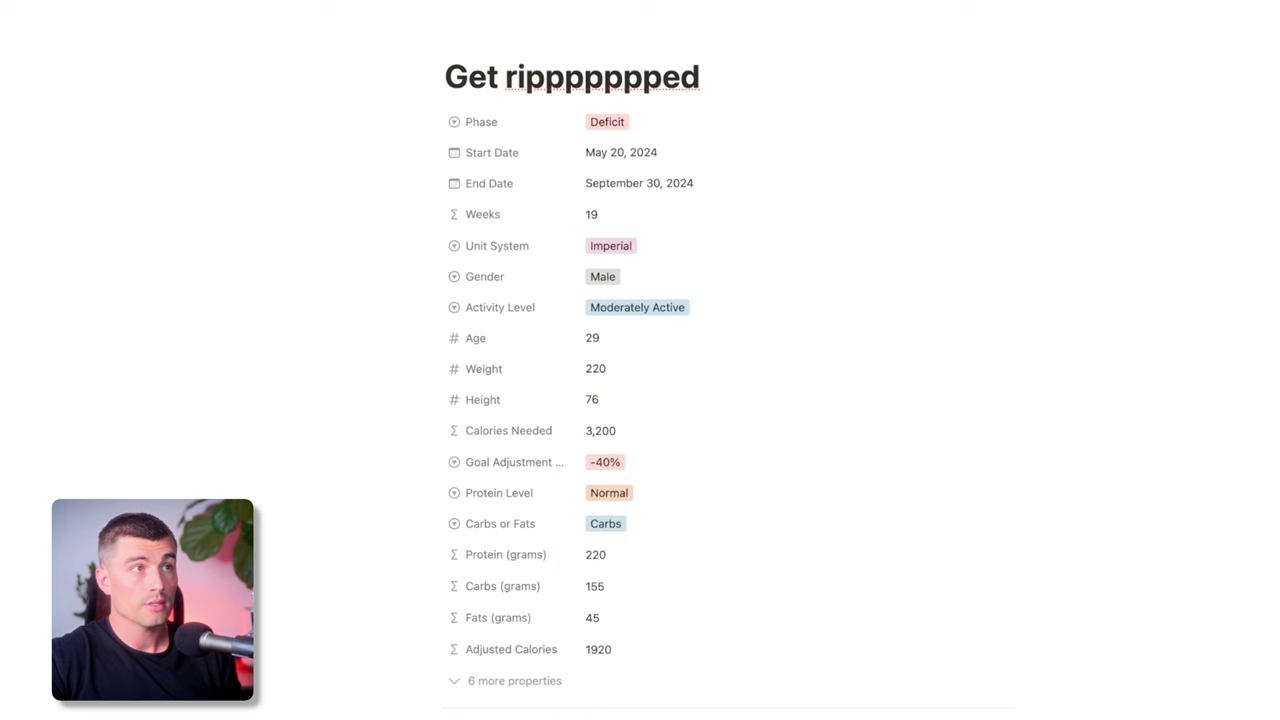
click(613, 532)
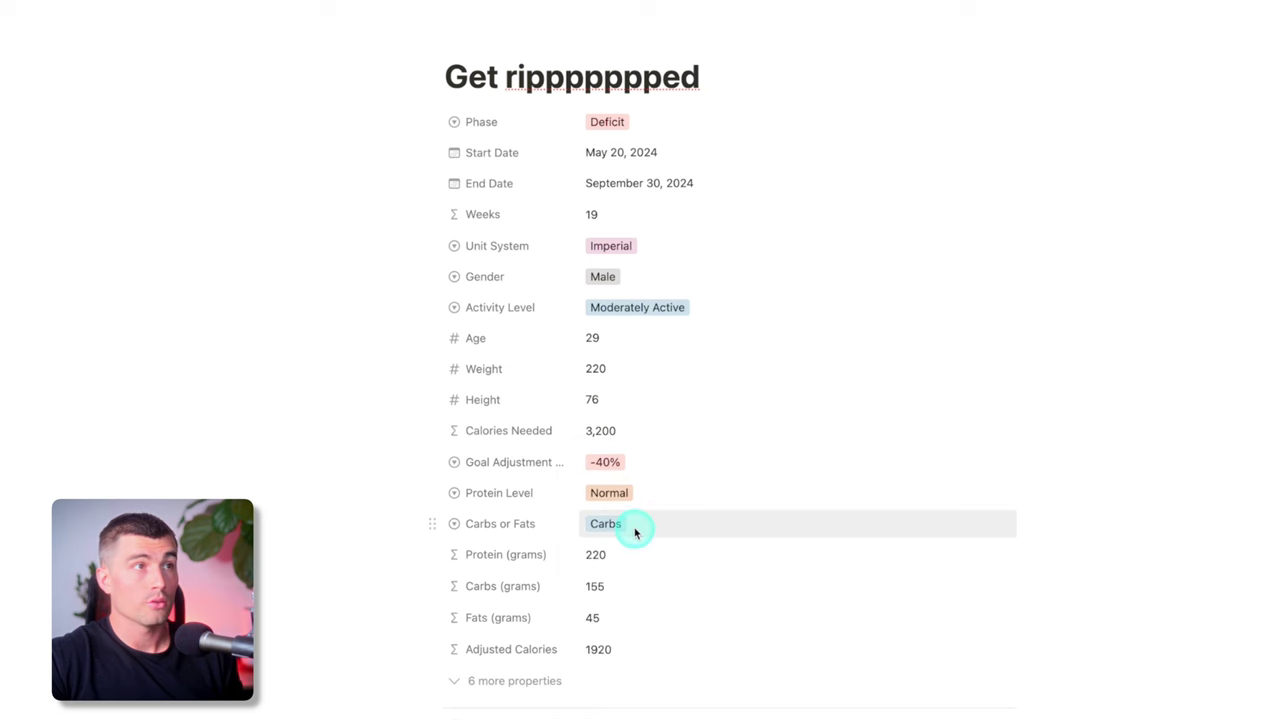
click(640, 601)
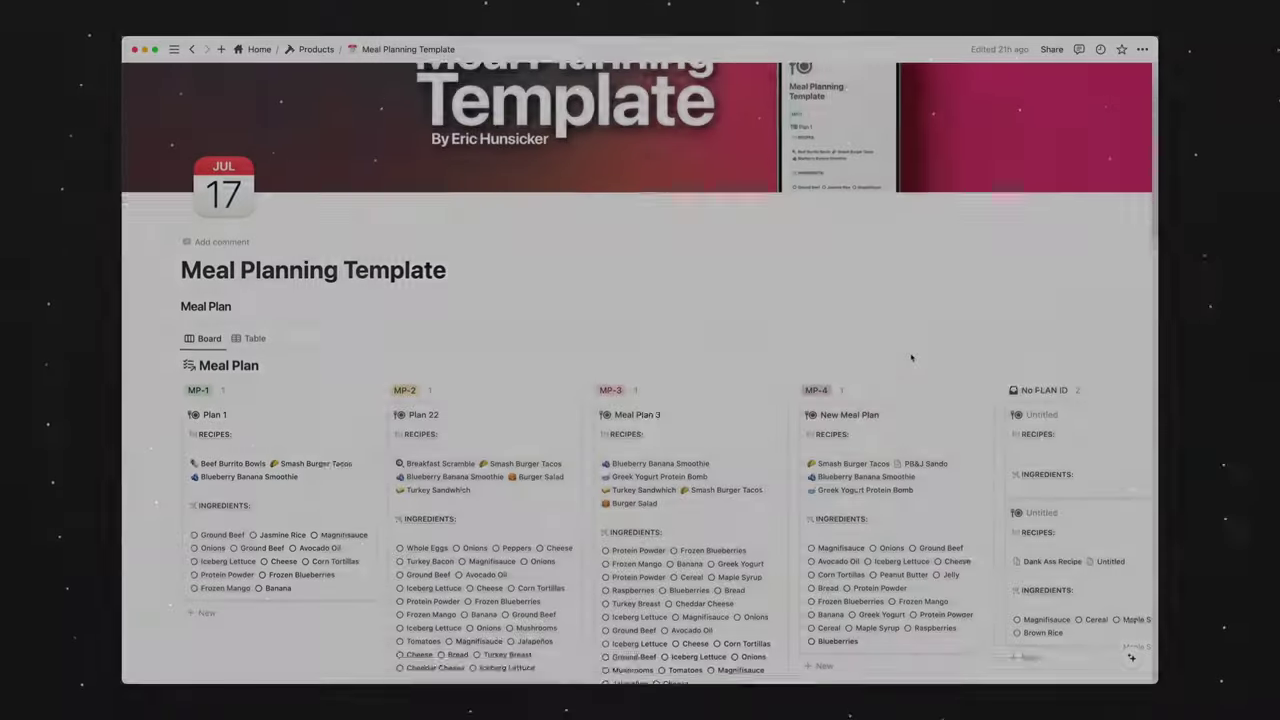
Step: Scroll through the Meal Planning Template's Recipes and Ingredients, then expand the Project Reset Navigation section
scroll(911, 358, down, 5)
scroll(911, 358, down, 15)
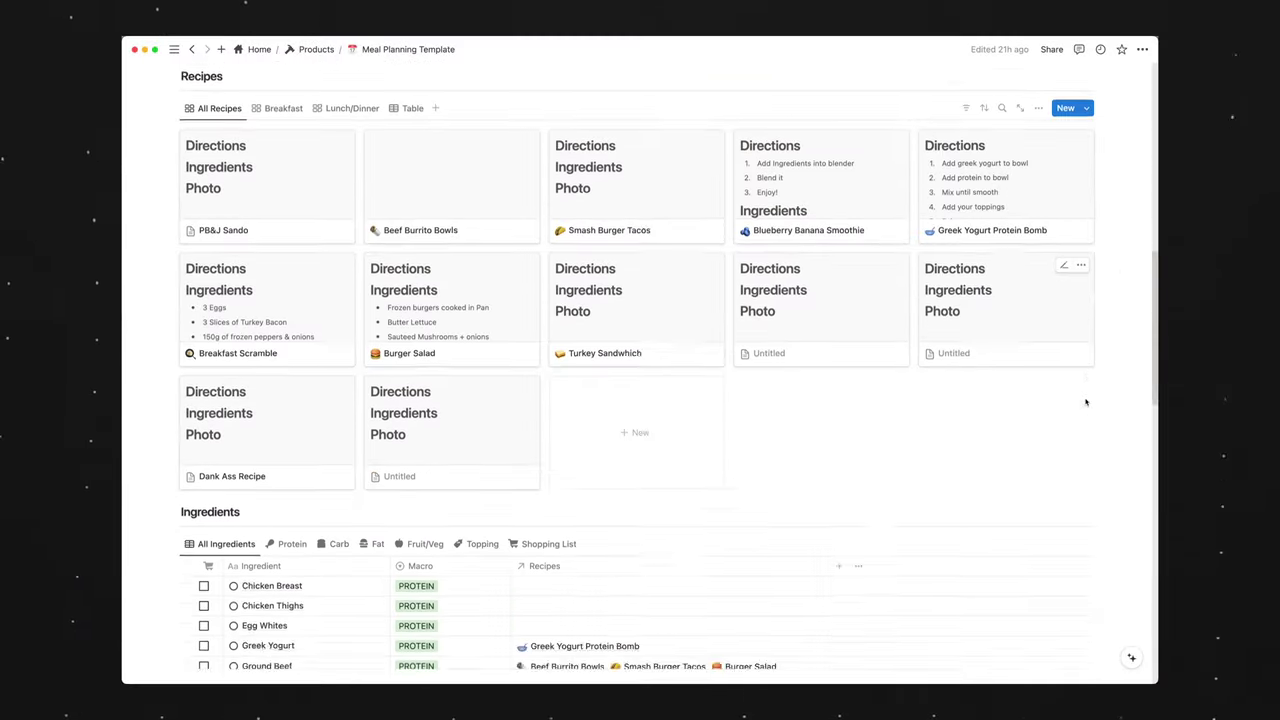
scroll(1085, 398, down, 10)
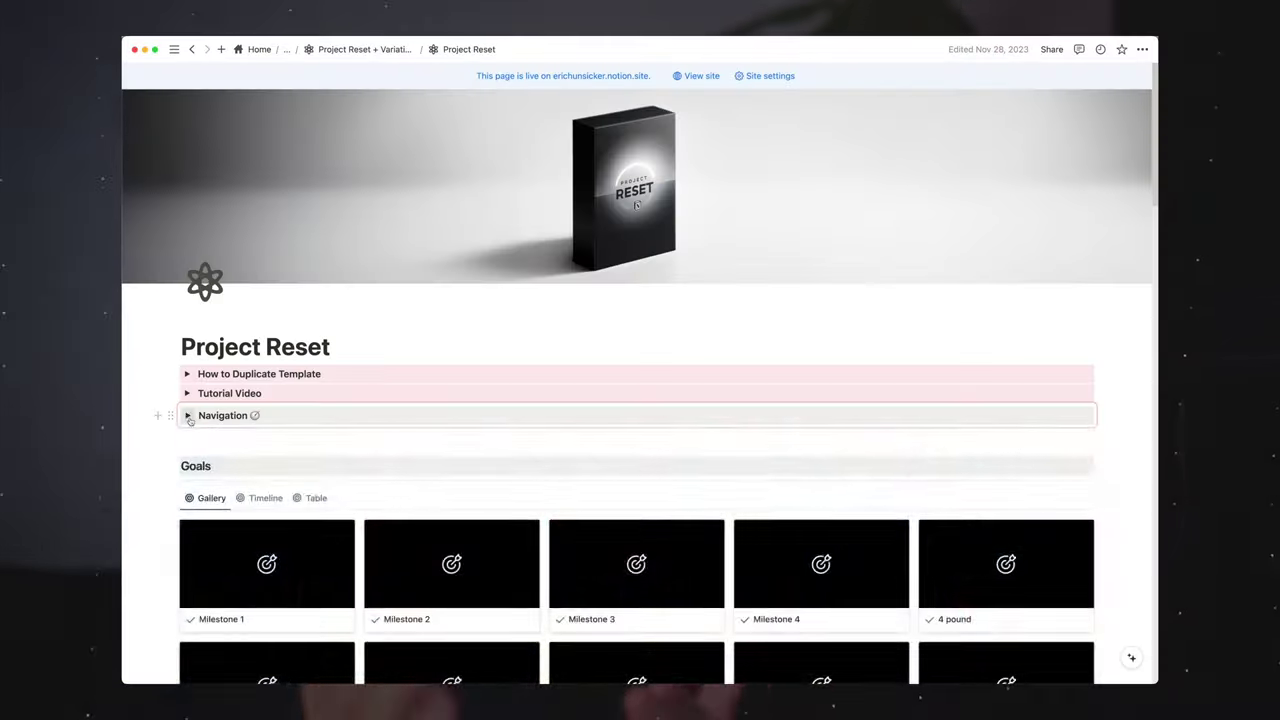
click(189, 414)
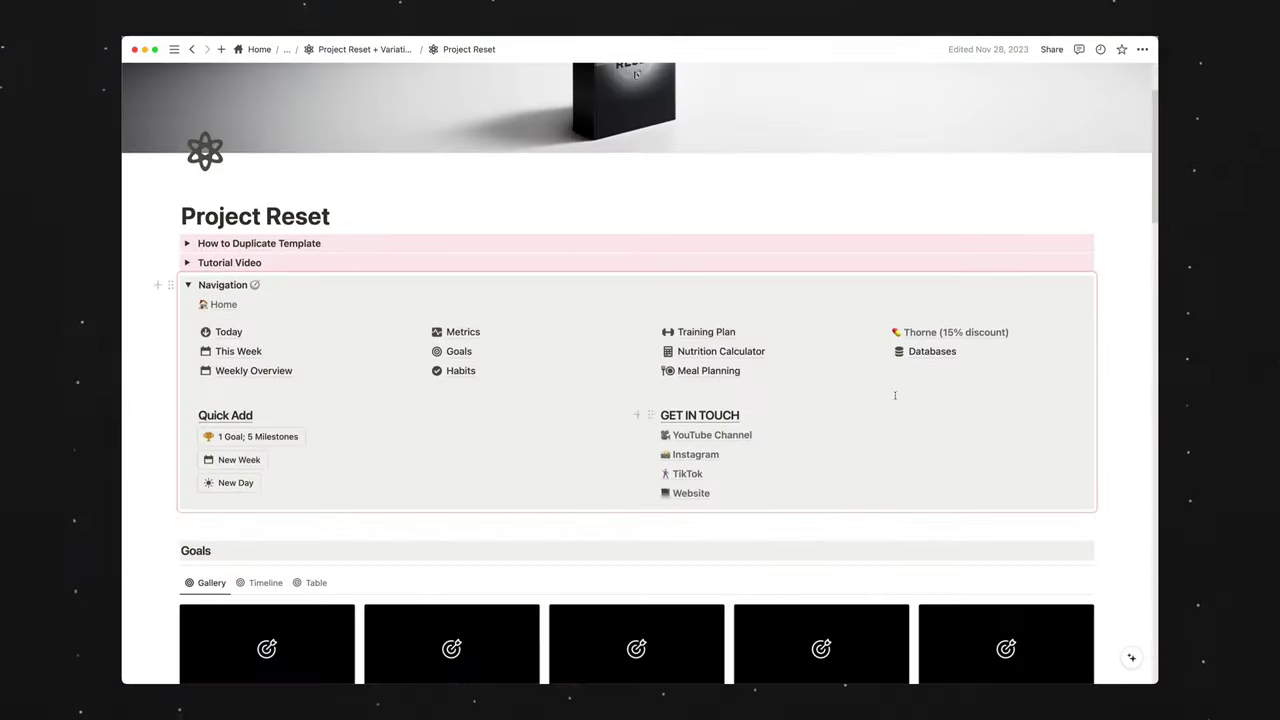
Step: Browse the Training Plan and Weekly Overview pages, ending on Project Reset's W1–W3 days timeline
click(695, 331)
scroll(851, 343, down, 15)
scroll(851, 343, up, 15)
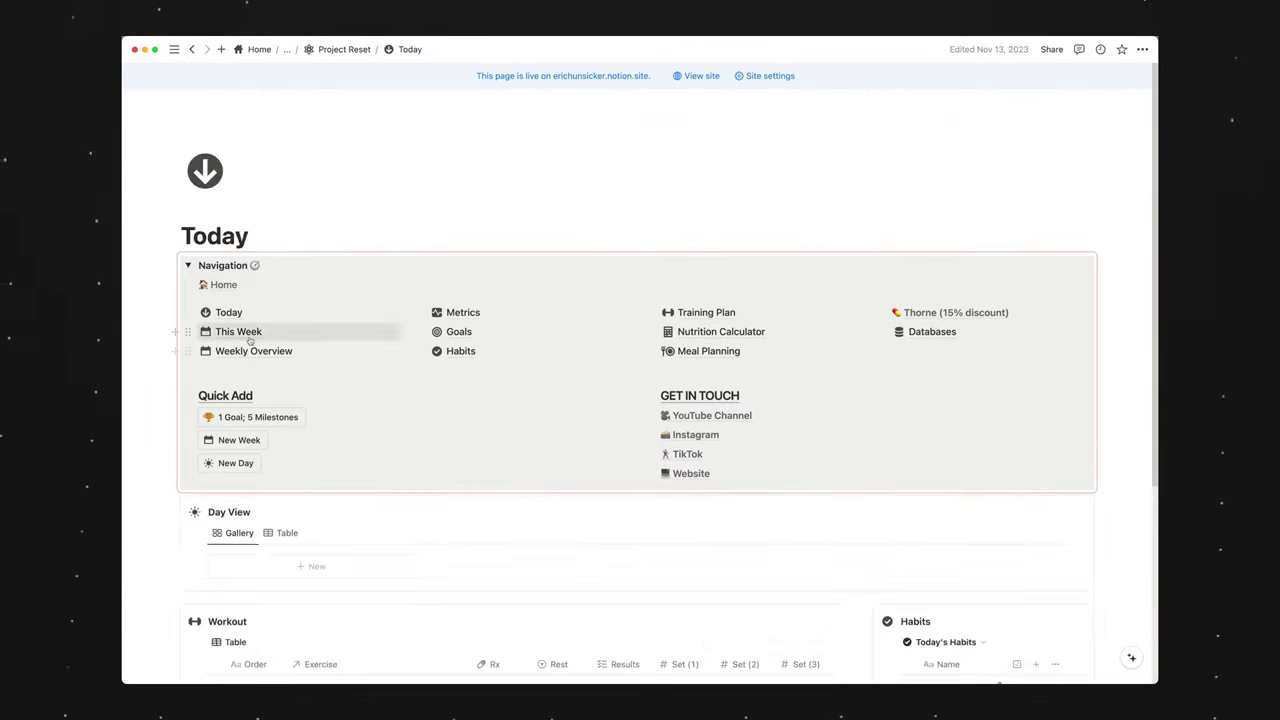
click(251, 331)
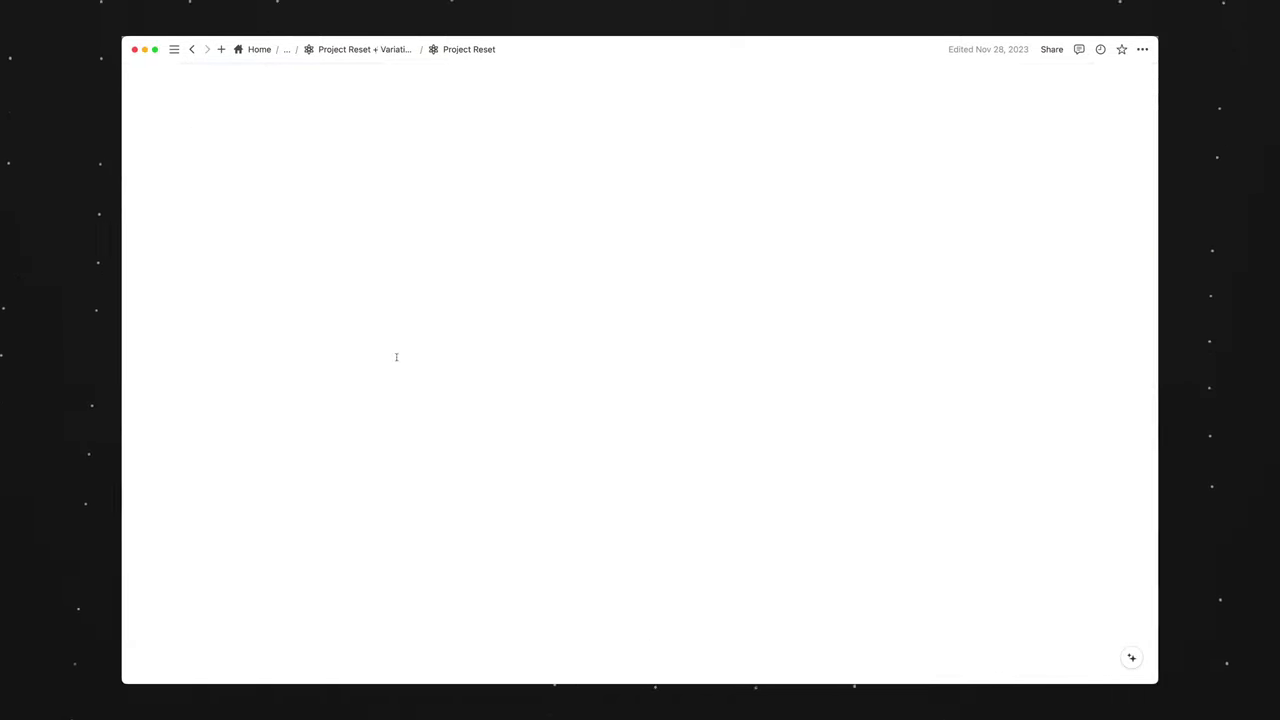
scroll(894, 437, down, 20)
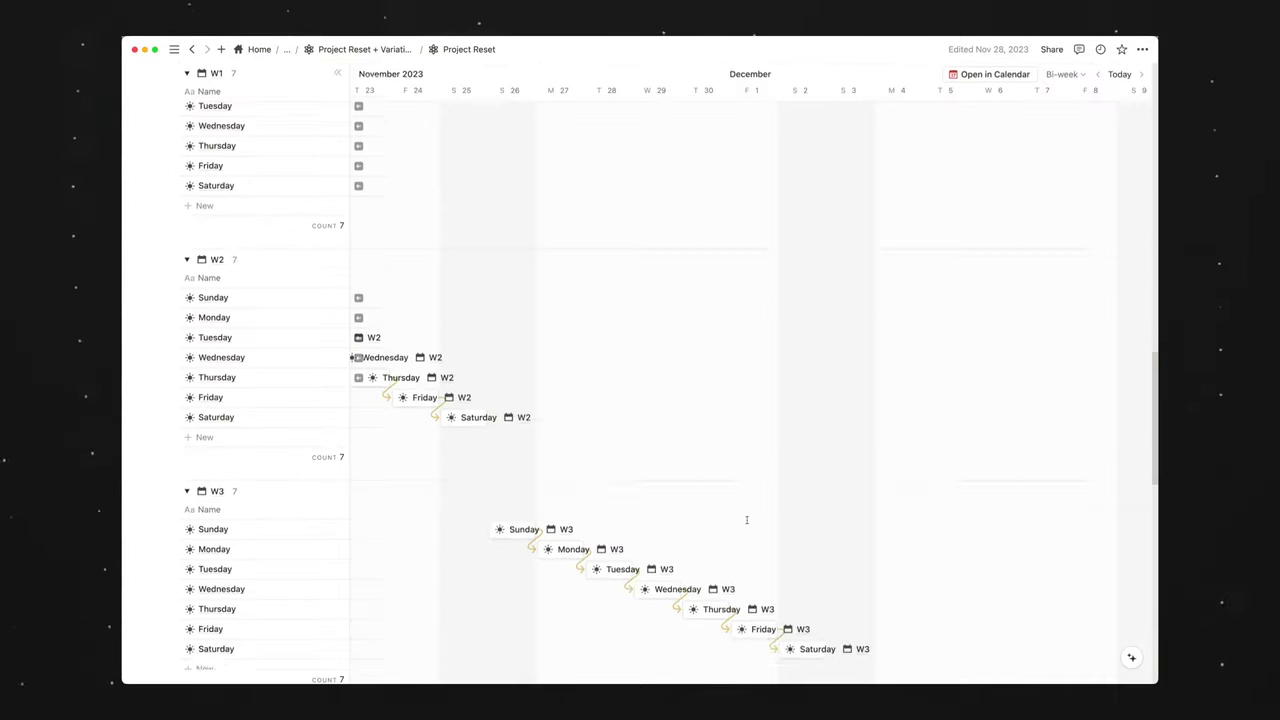